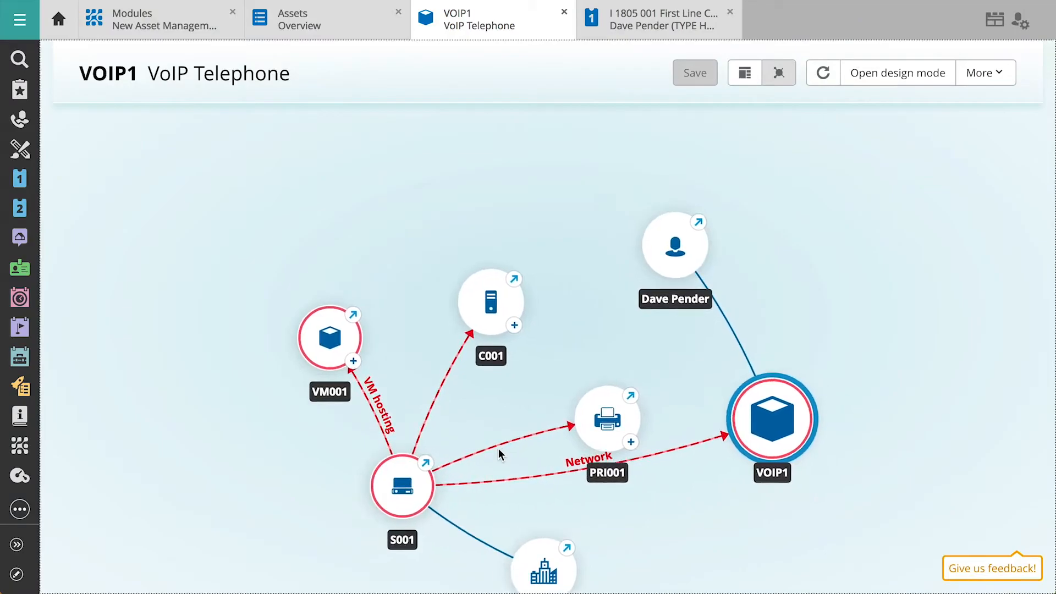
Step: Move the S001 server node to the middle of the VOIP1 relationship graph and open its asset card
left_click_drag(433, 484, 516, 342)
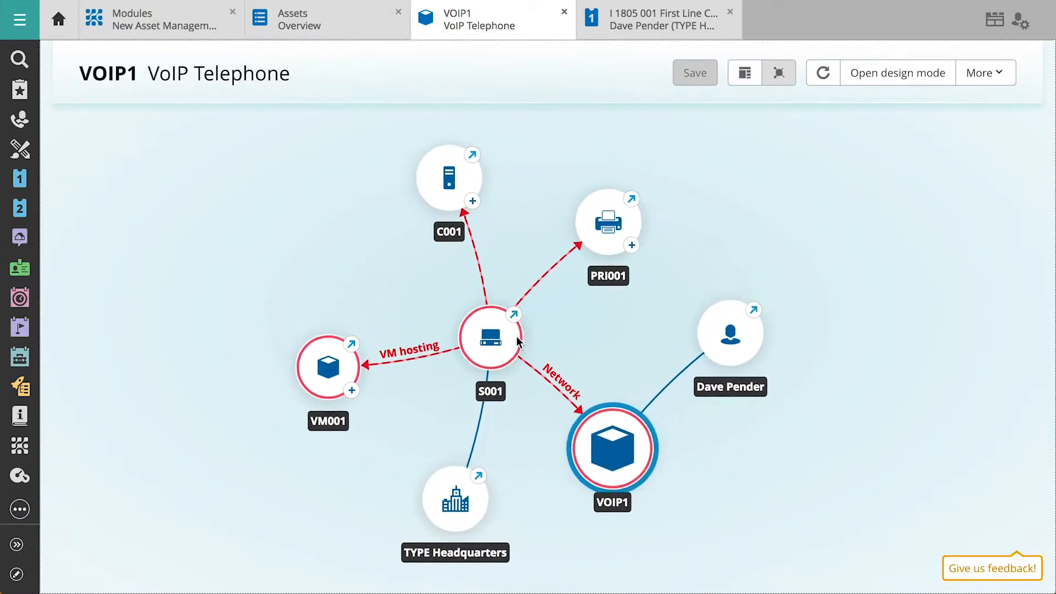
left_click(513, 315)
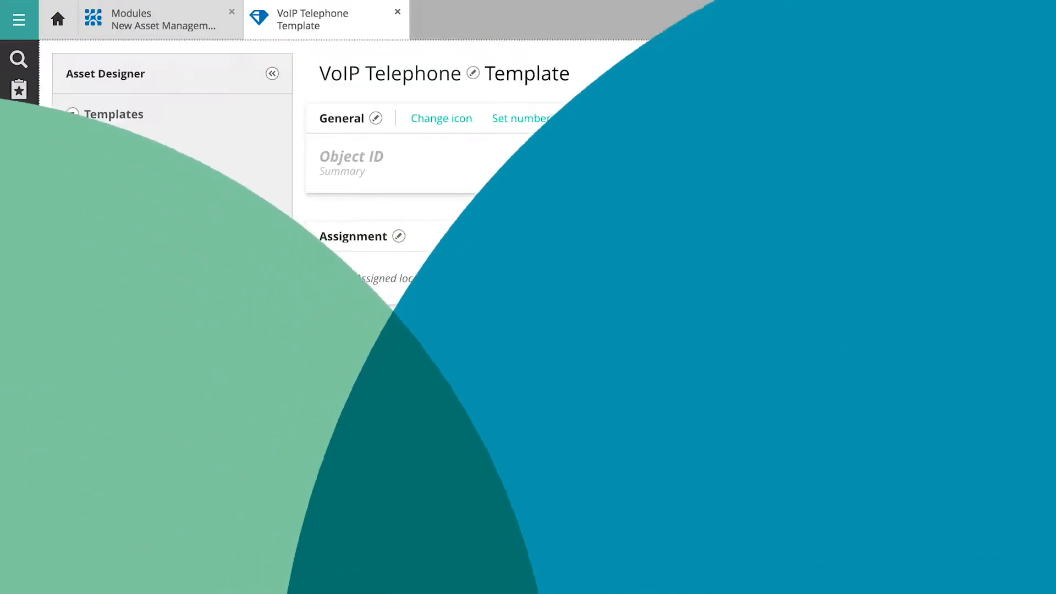
Step: Move the Fieldset widget above Assignment and the Relationships widget to the head of the second column in the VoIP Telephone template
left_click_drag(637, 357, 638, 220)
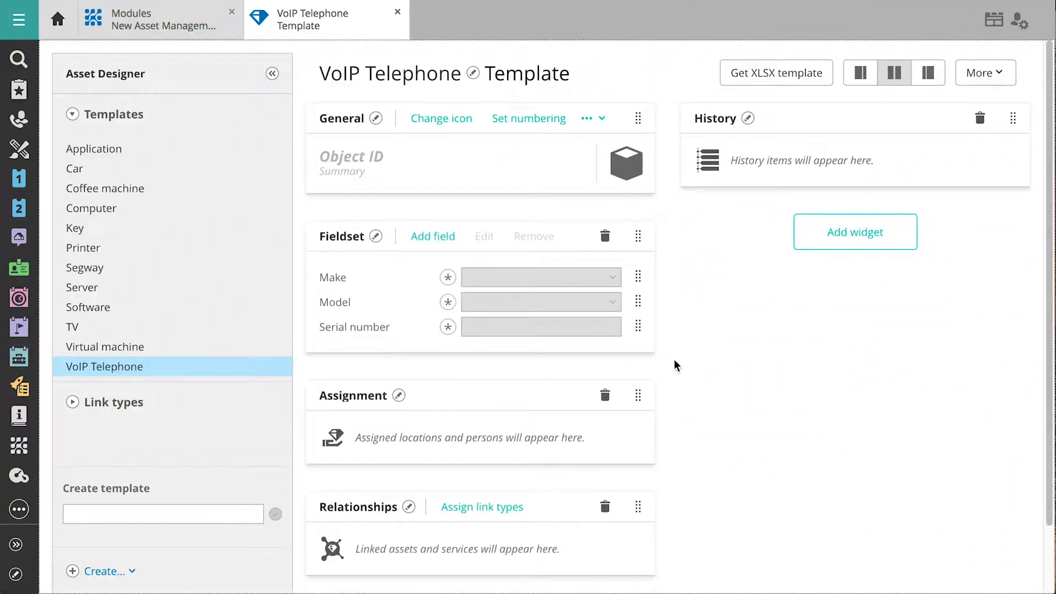
left_click_drag(638, 507, 984, 104)
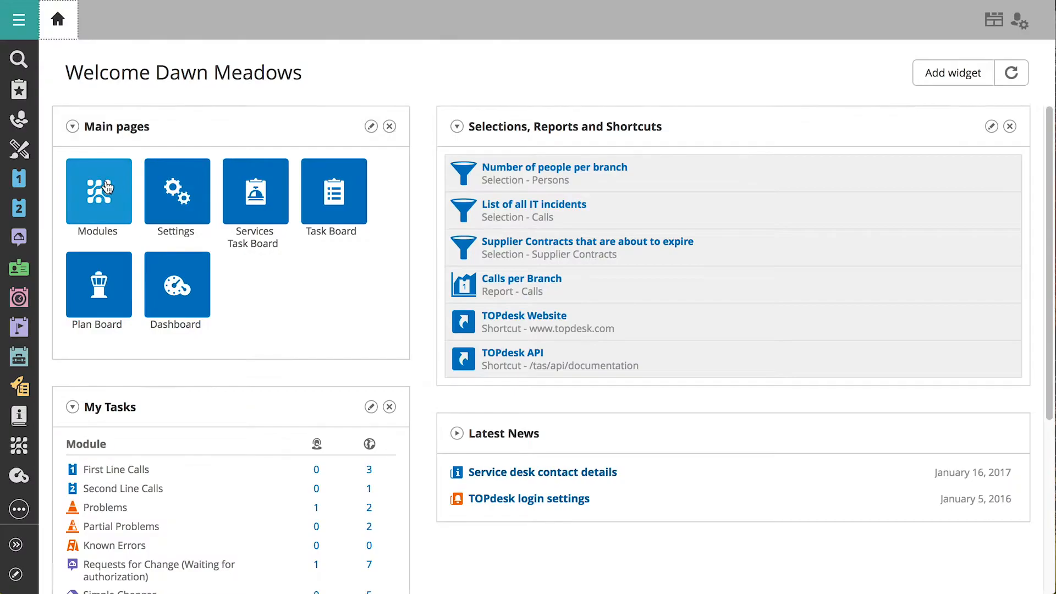
Step: Open the Asset Designer from the New Asset Management module
left_click(107, 187)
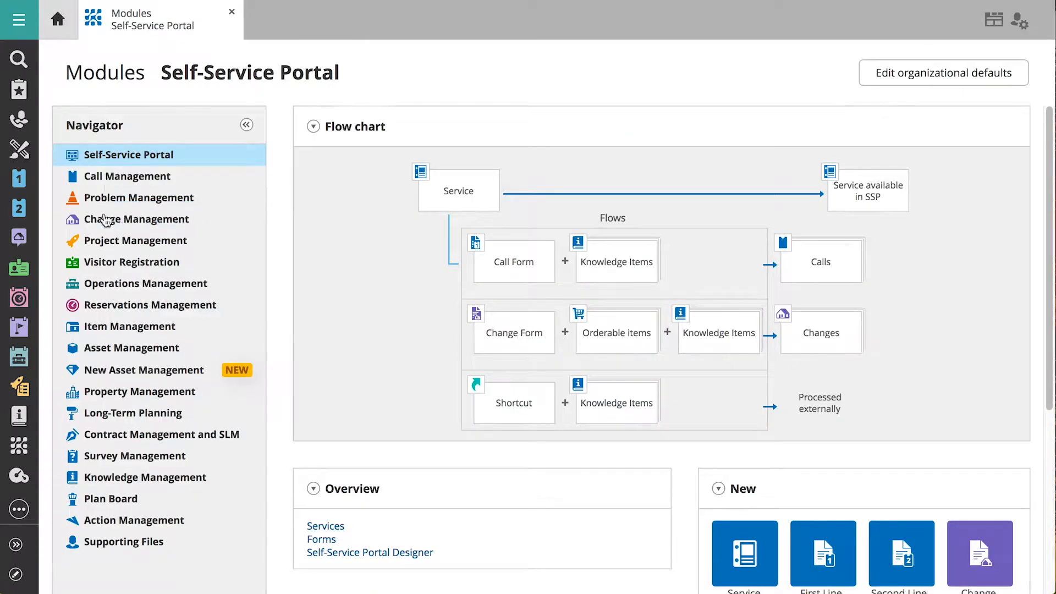
left_click(114, 370)
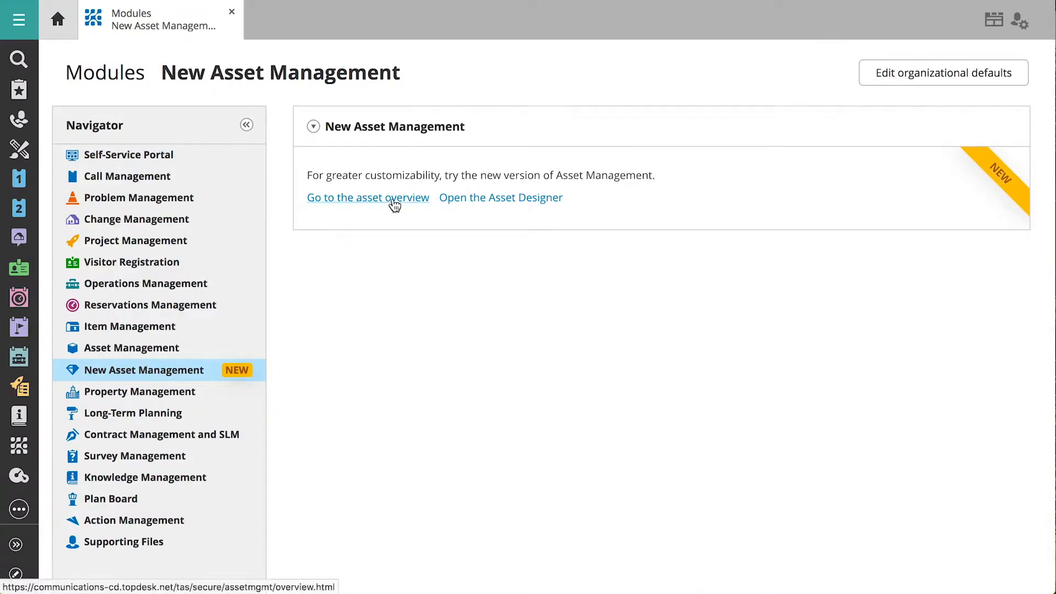
left_click(475, 203)
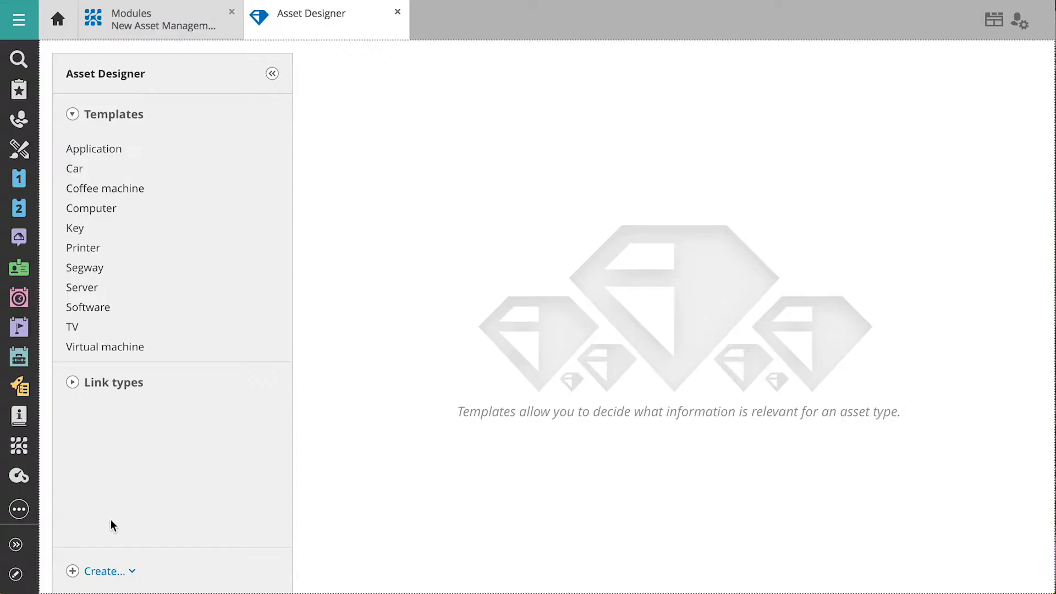
Step: Create a new asset template named VoIP Telephone
left_click(112, 571)
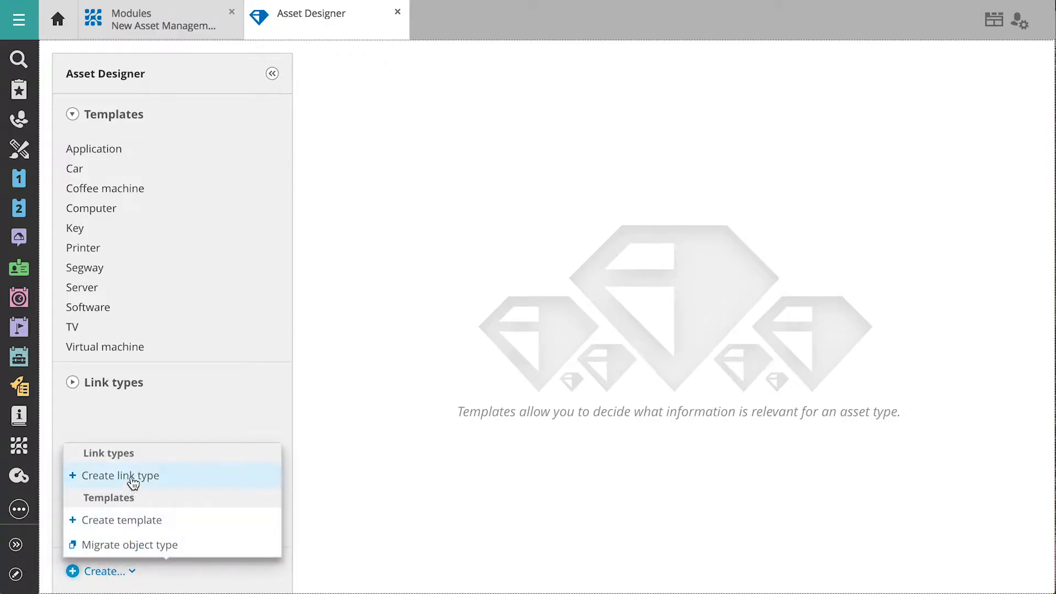
left_click(132, 519)
type("Vo")
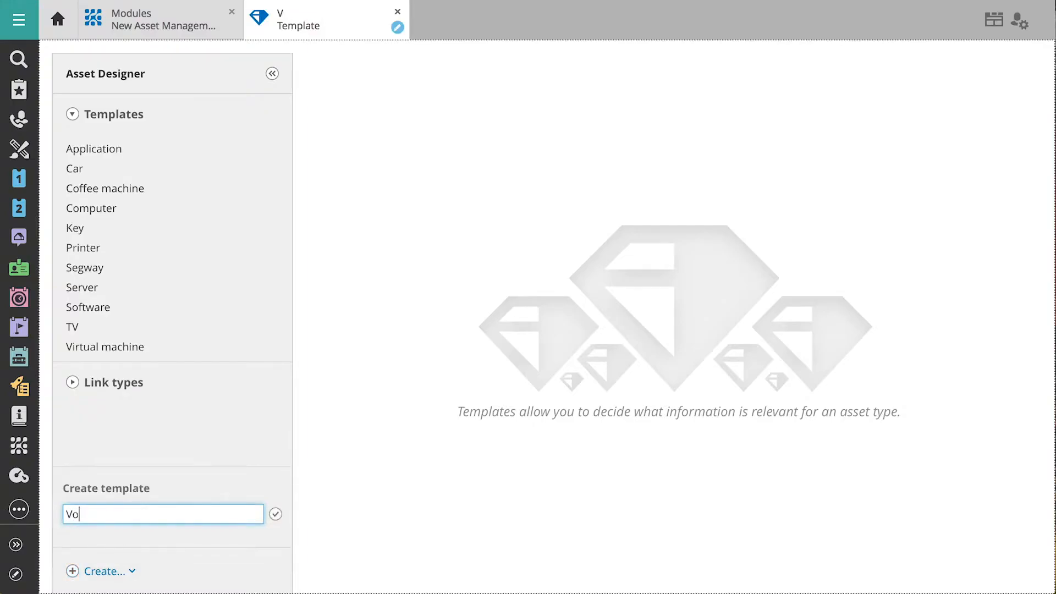
type("IP Telephone")
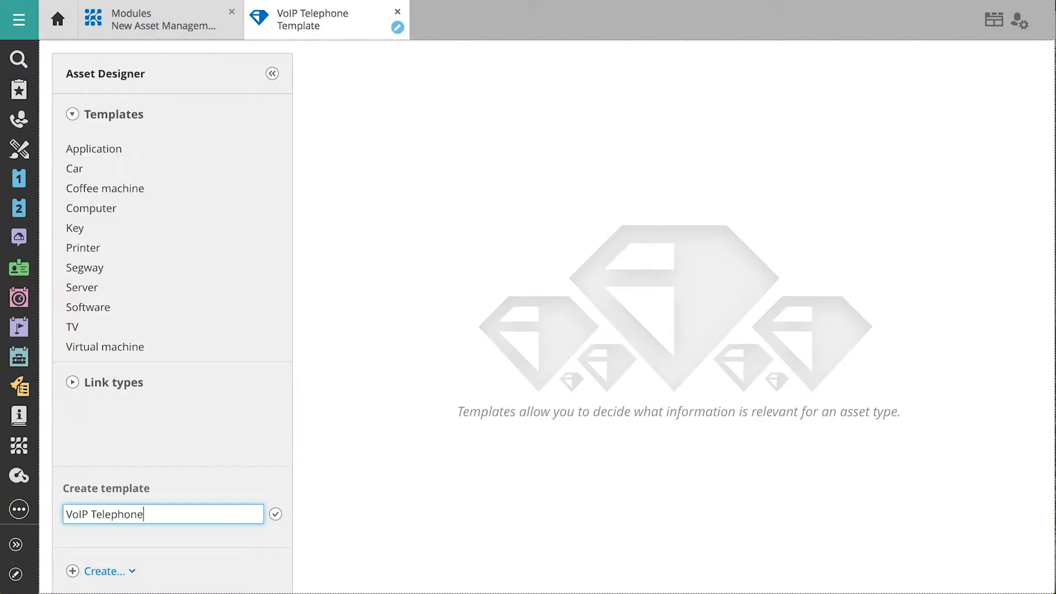
key("Return")
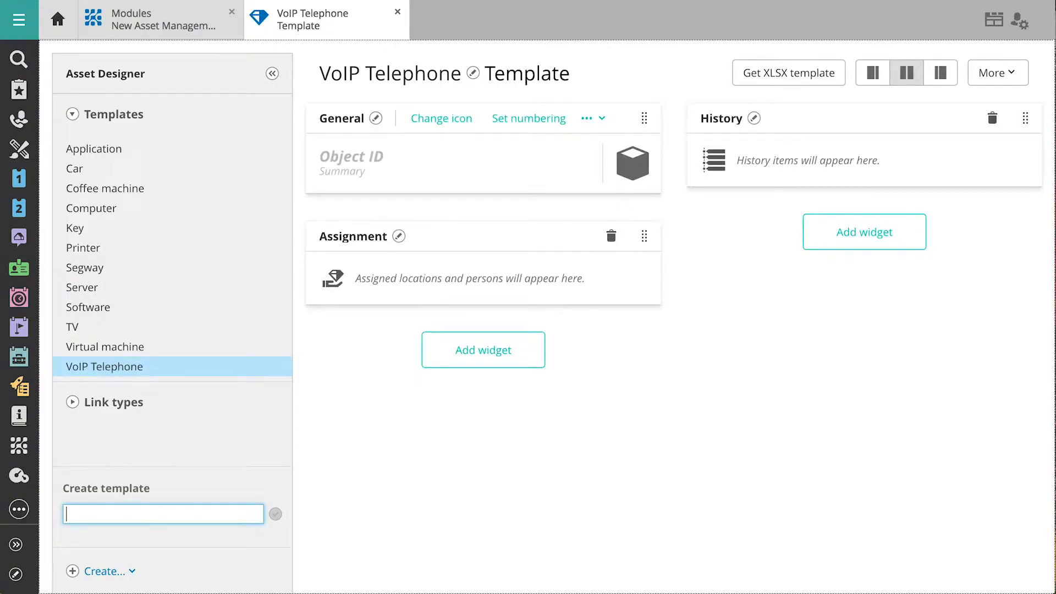
Step: Add a Fieldset widget below Assignment and include the existing Make field in it
left_click(471, 359)
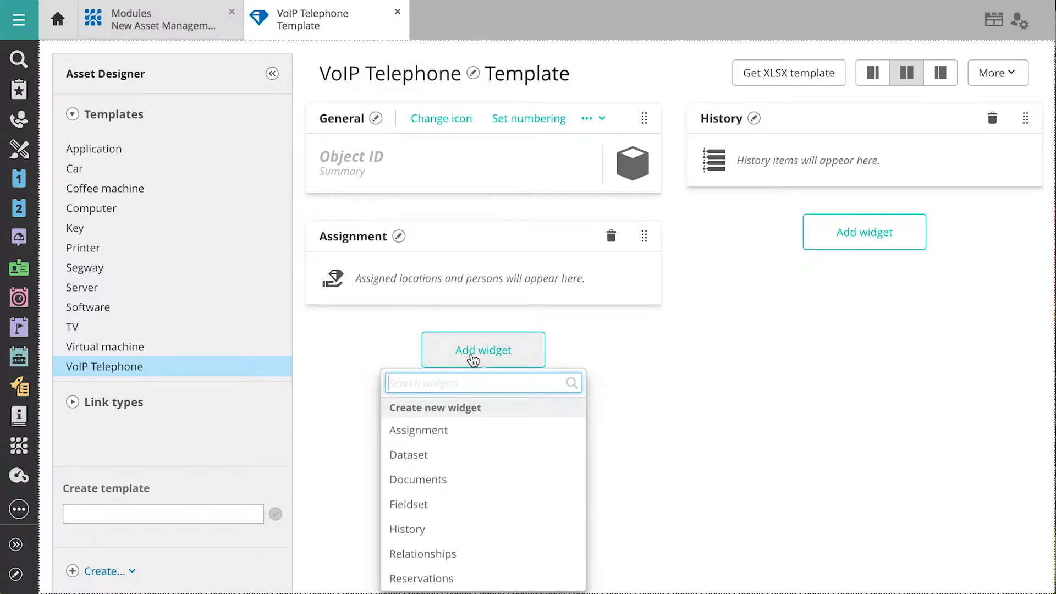
left_click(440, 505)
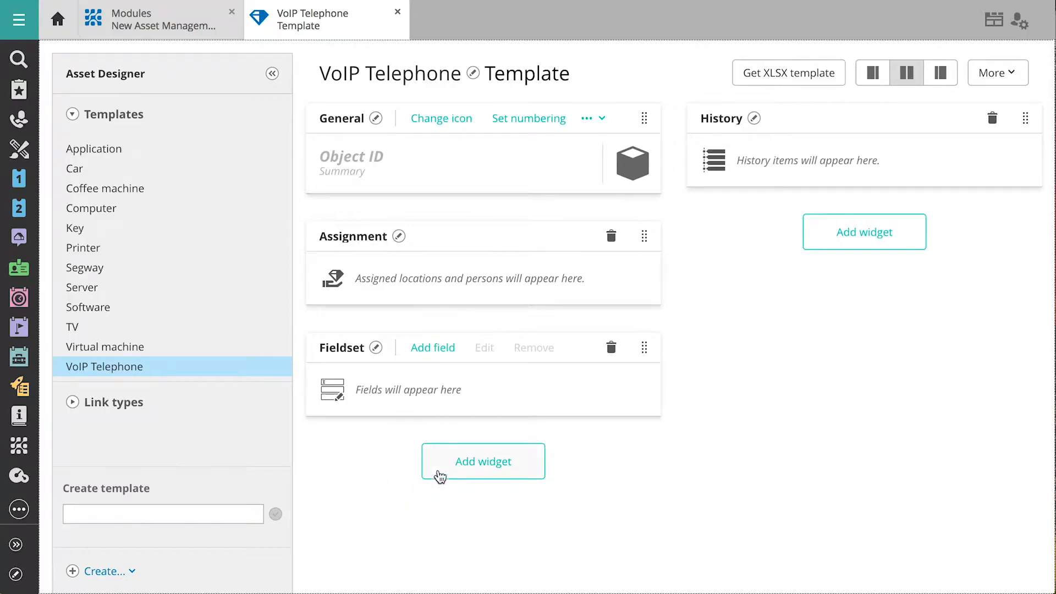
left_click(434, 348)
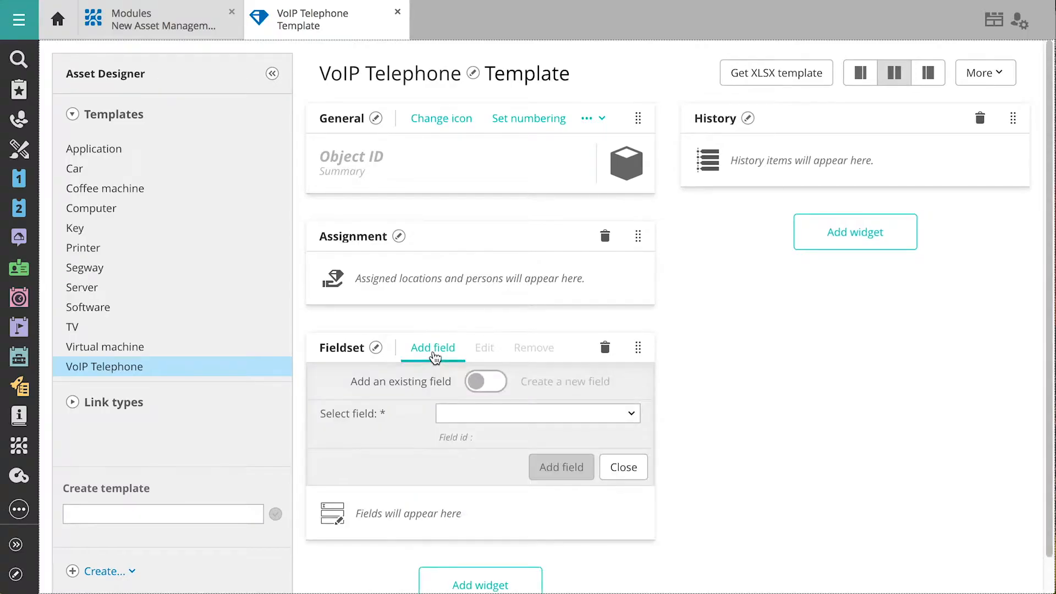
left_click(482, 382)
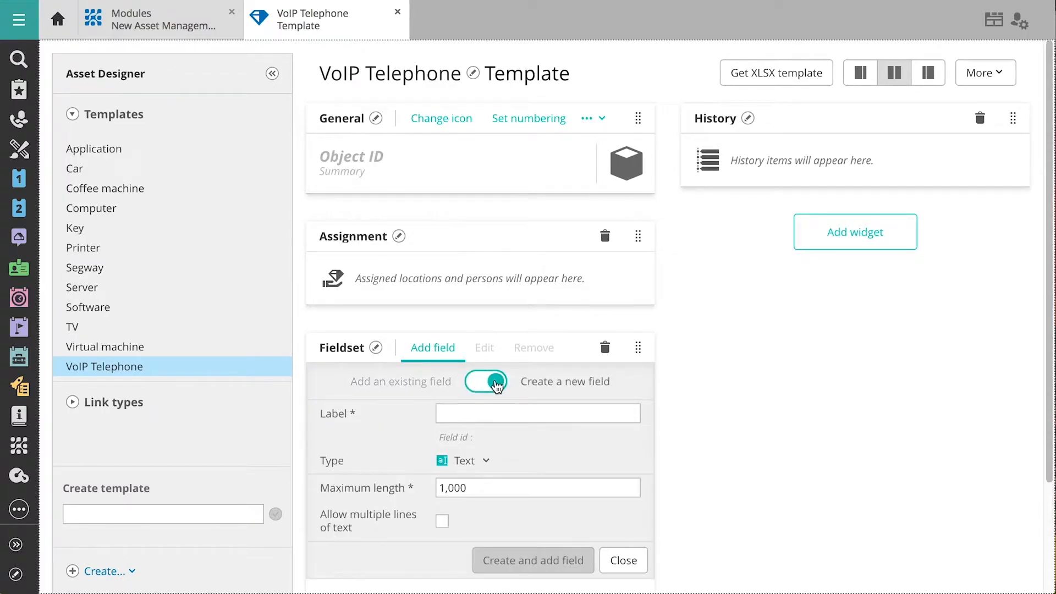
left_click(482, 384)
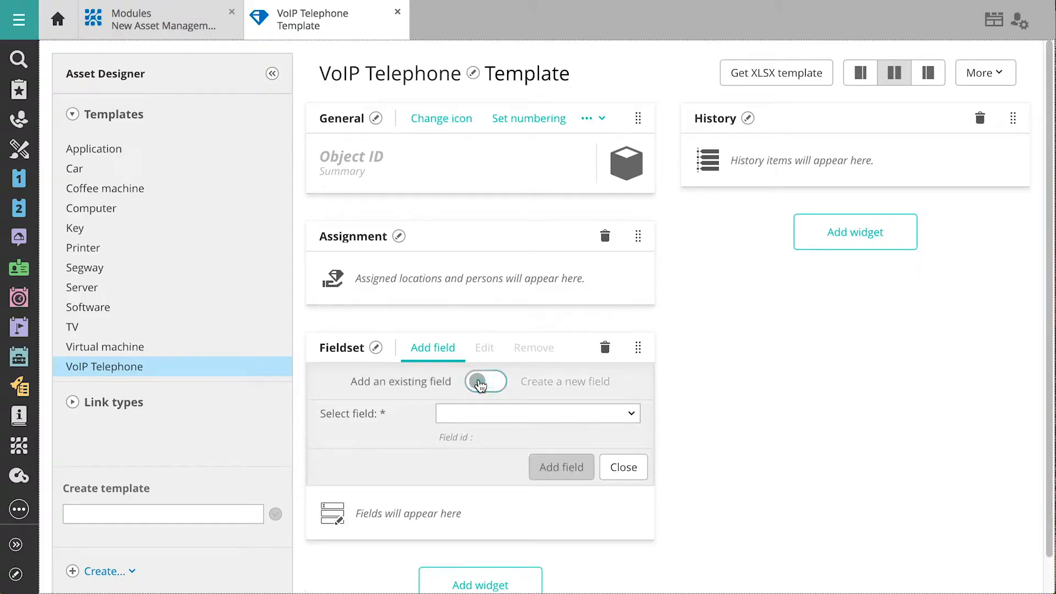
left_click(631, 416)
type("Make")
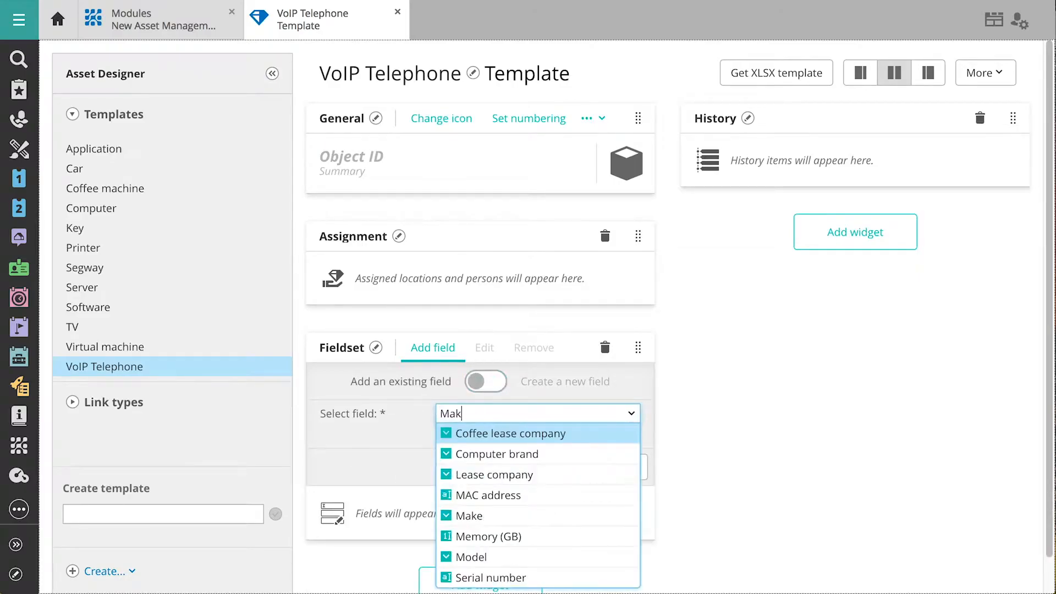
left_click(631, 434)
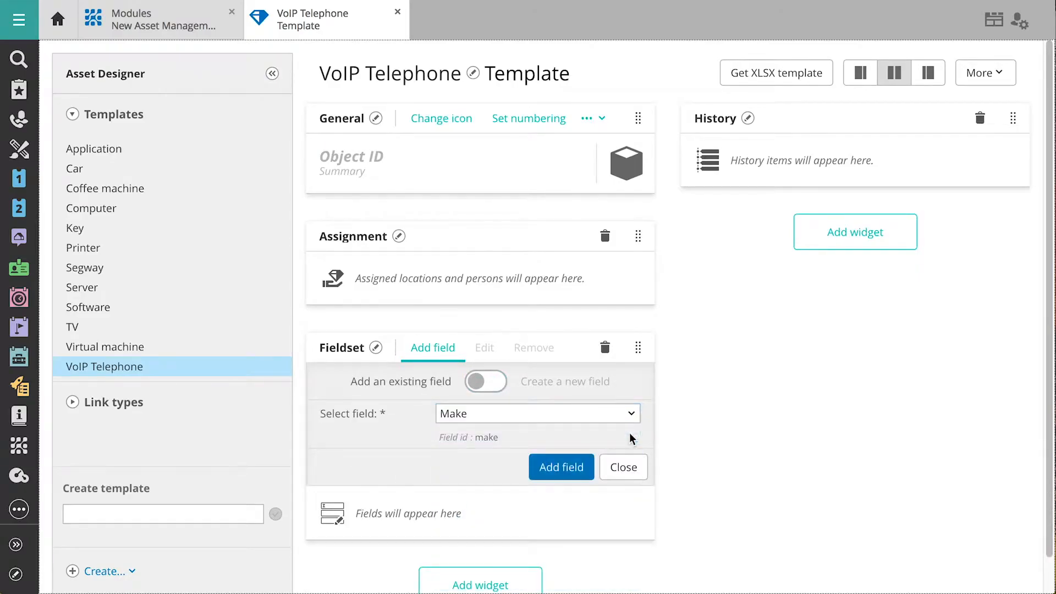
left_click(561, 467)
Step: Add the existing Model field to the Fieldset widget
left_click(433, 348)
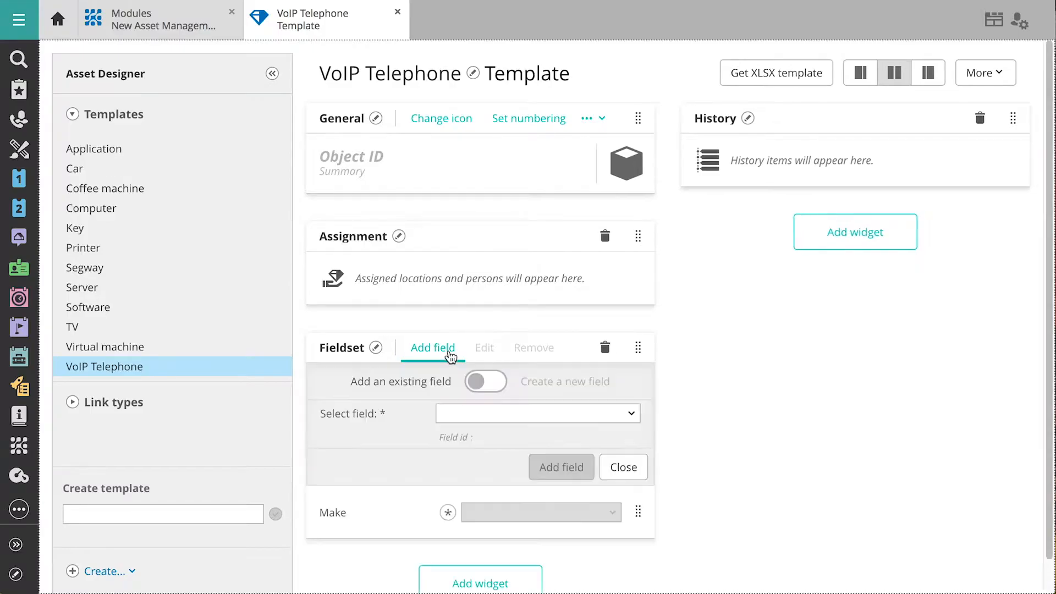
left_click(630, 413)
type("Model")
left_click(604, 439)
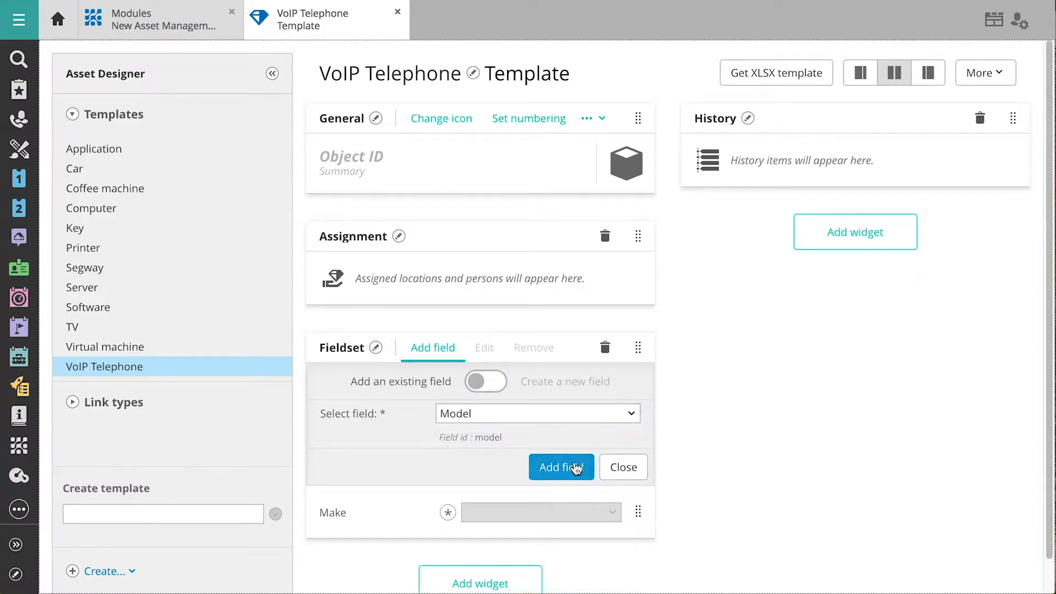
left_click(564, 465)
Step: Add the existing Serial number field to the Fieldset widget
left_click(440, 352)
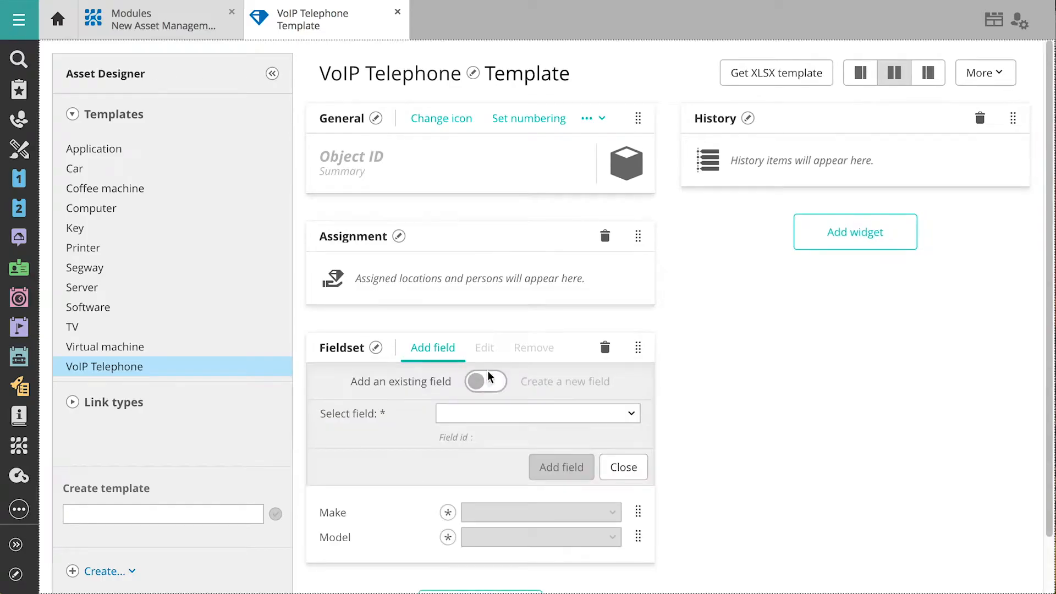
left_click(631, 415)
type("Seri")
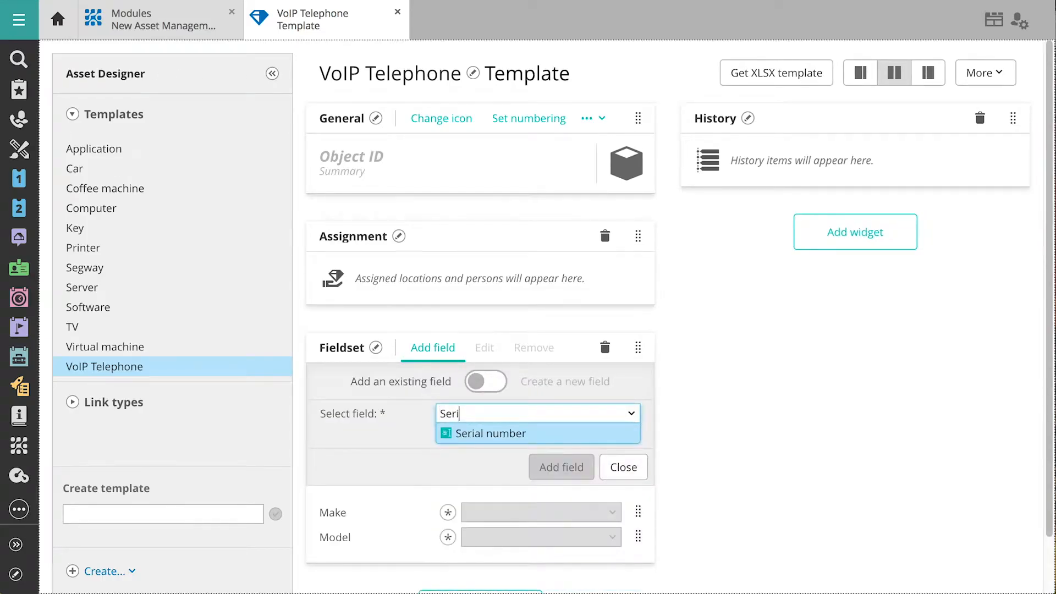
left_click(619, 437)
left_click(571, 466)
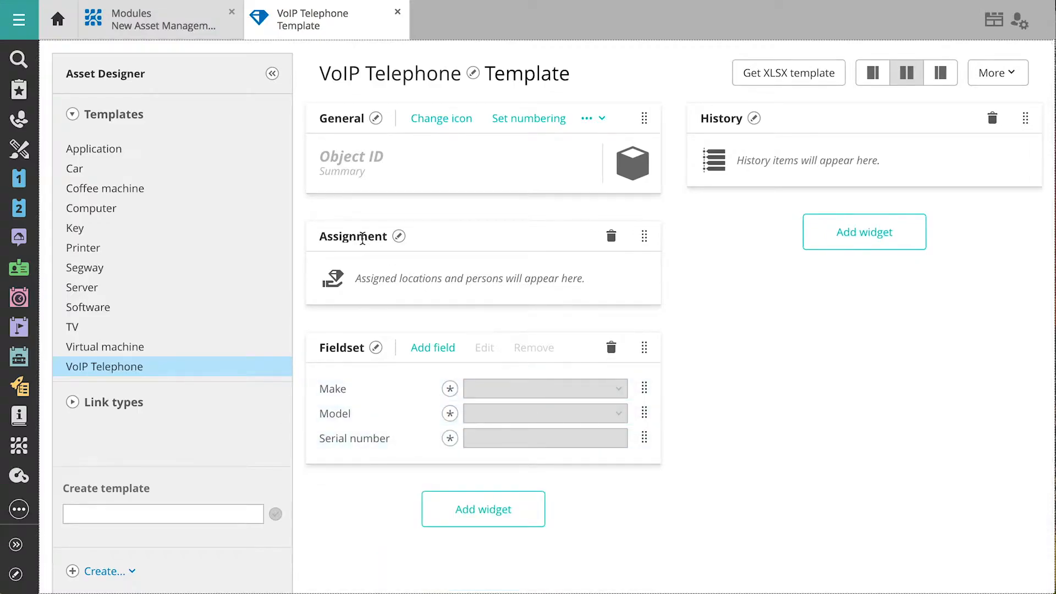
Step: Add a Relationships widget below the Fieldset widget in the template
left_click(500, 505)
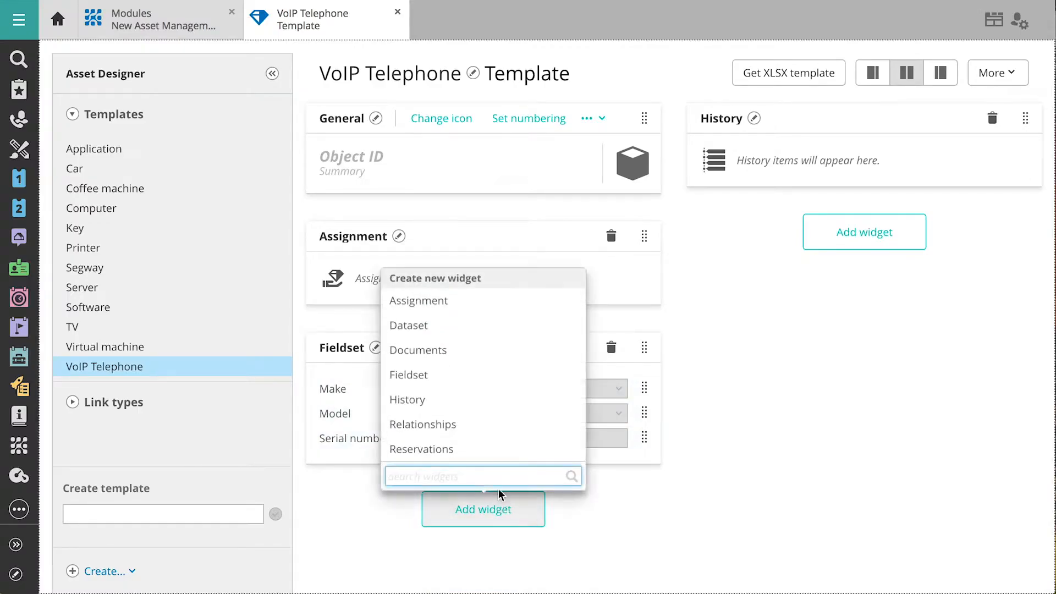
left_click(472, 426)
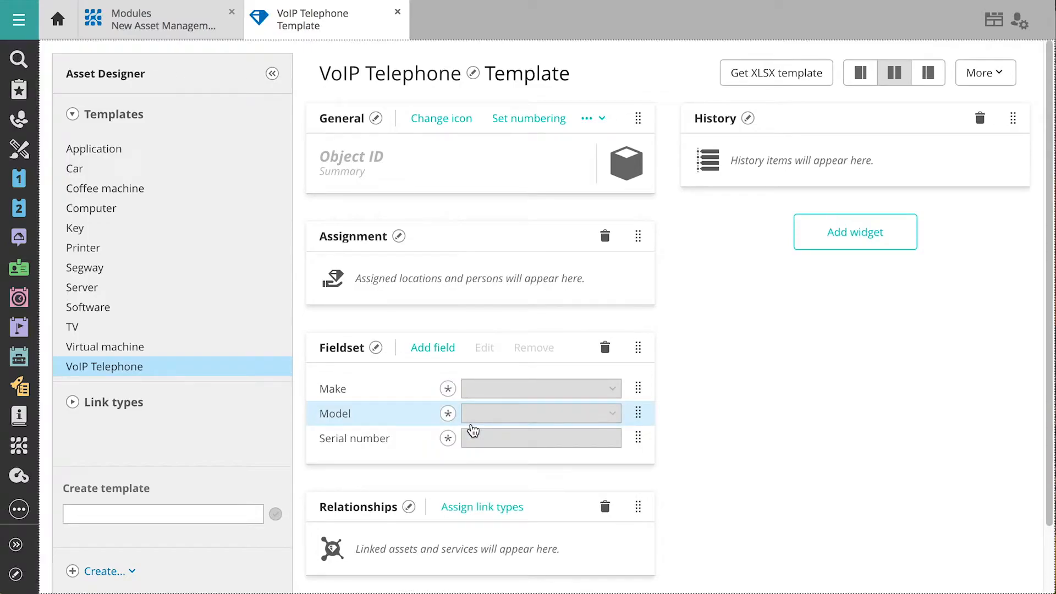
Step: Place the Fieldset widget above Assignment and the Relationships widget above History, and close the template
left_click_drag(637, 347, 651, 262)
left_click_drag(638, 506, 982, 96)
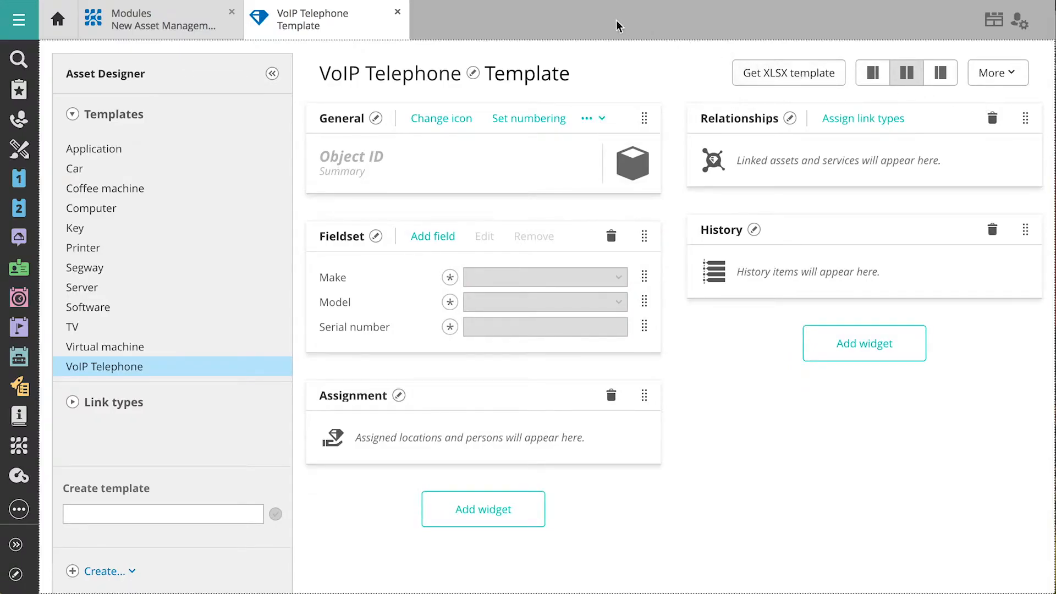
left_click(398, 14)
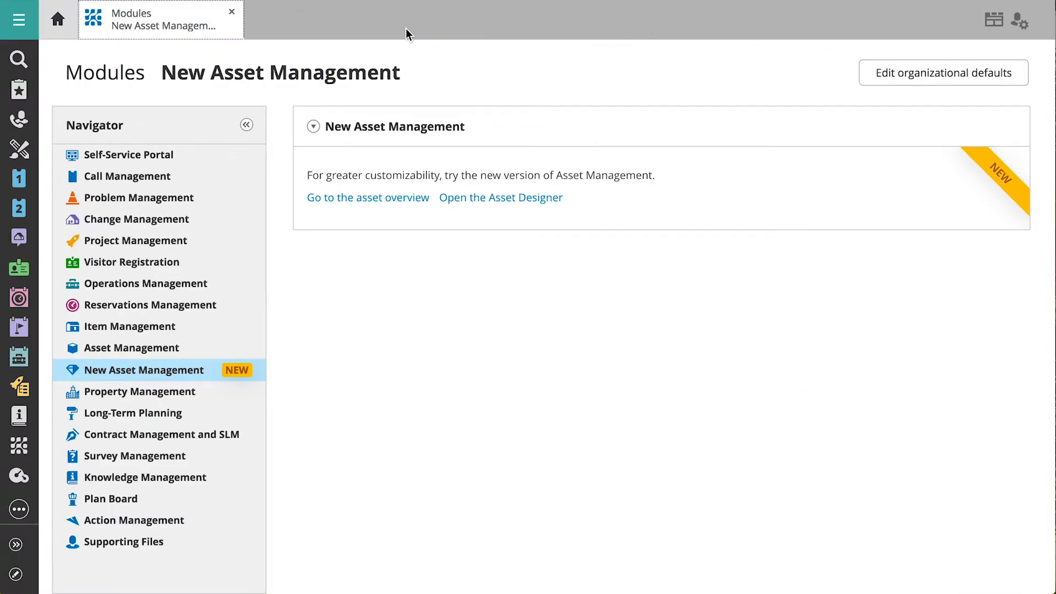
Step: Start a new asset of type VoIP Telephone from the asset overview
left_click(370, 200)
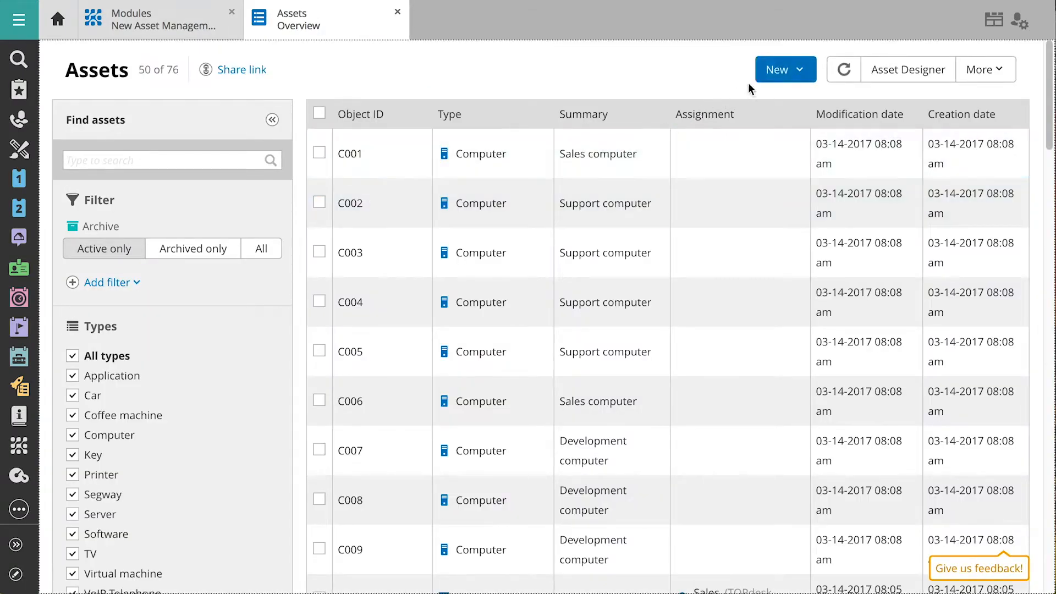
left_click(776, 76)
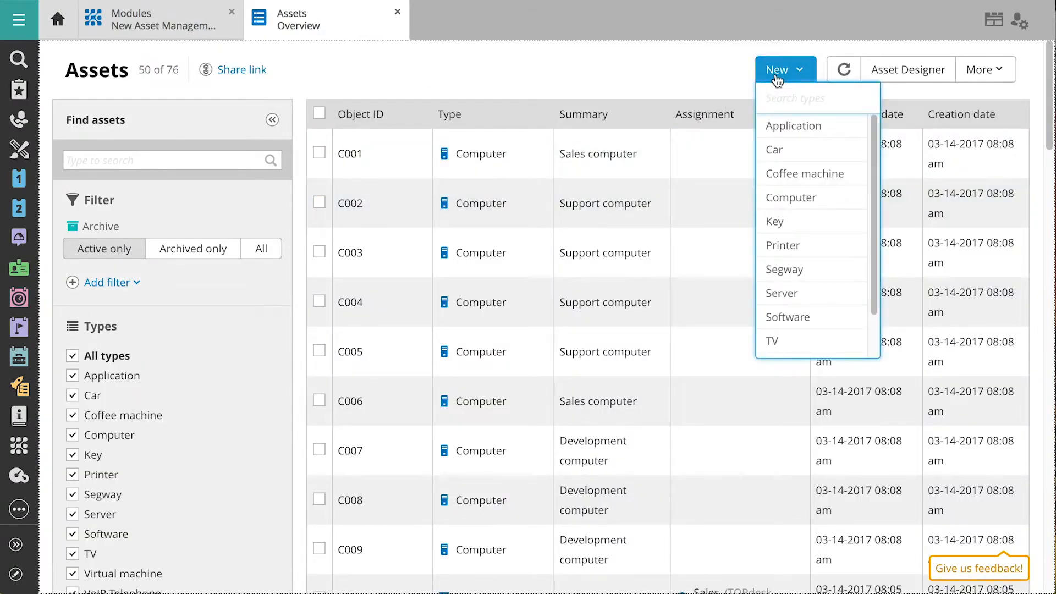
scroll(787, 176, "down", 2)
left_click(791, 348)
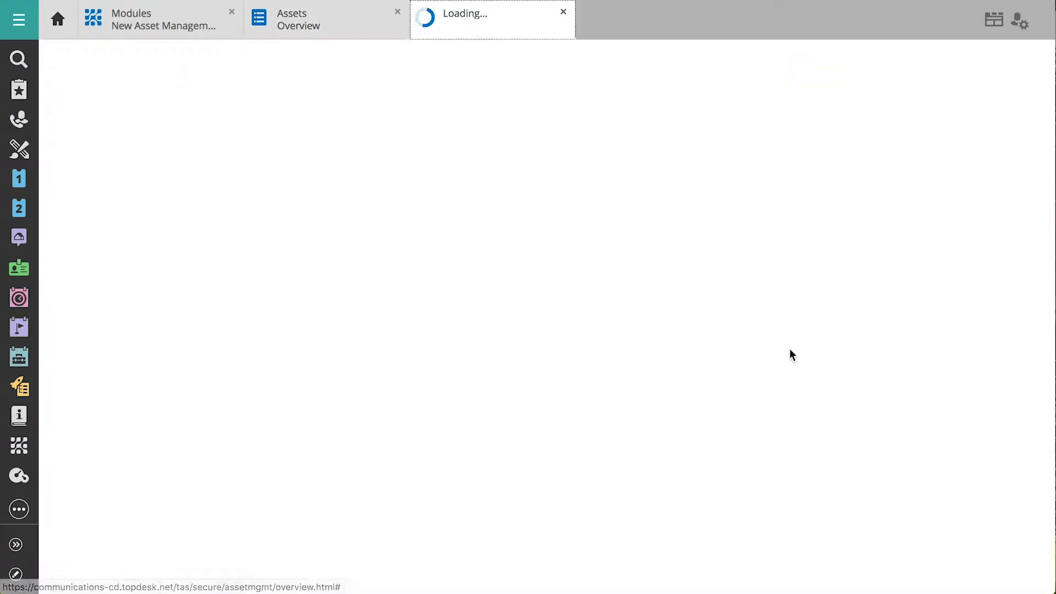
Step: Set the asset's make to Avaya, model to 9611G and serial number to 08N562403231, and save it
left_click(511, 281)
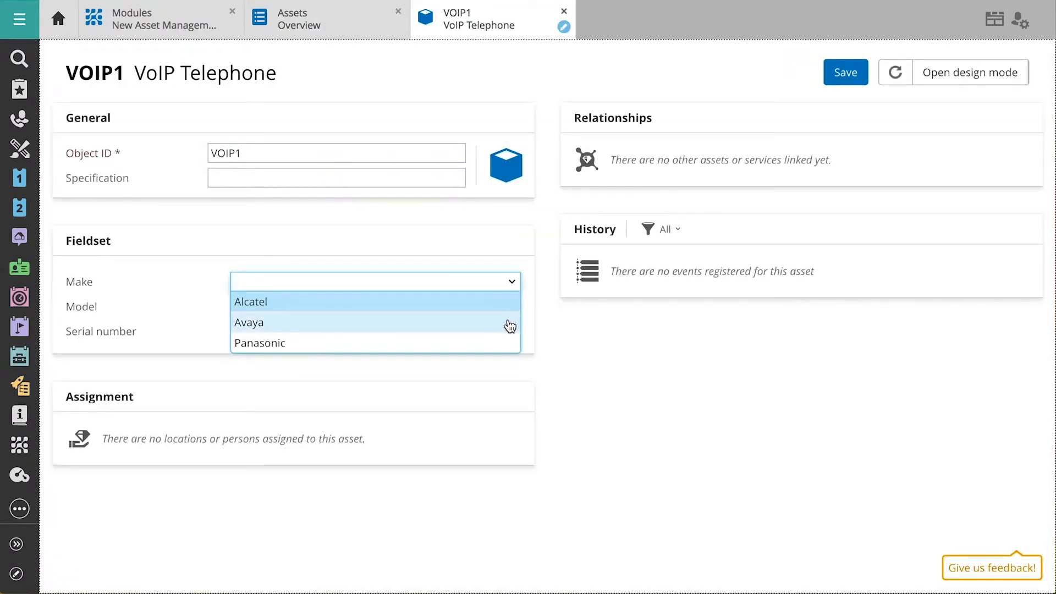
left_click(509, 324)
left_click(511, 311)
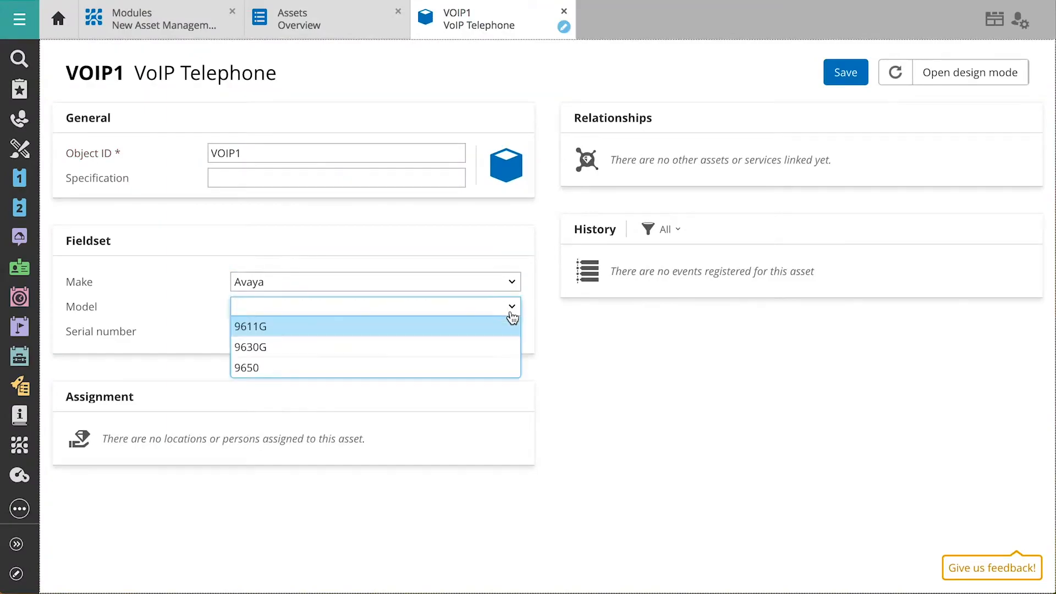
left_click(506, 326)
left_click(507, 330)
type("08N562403231")
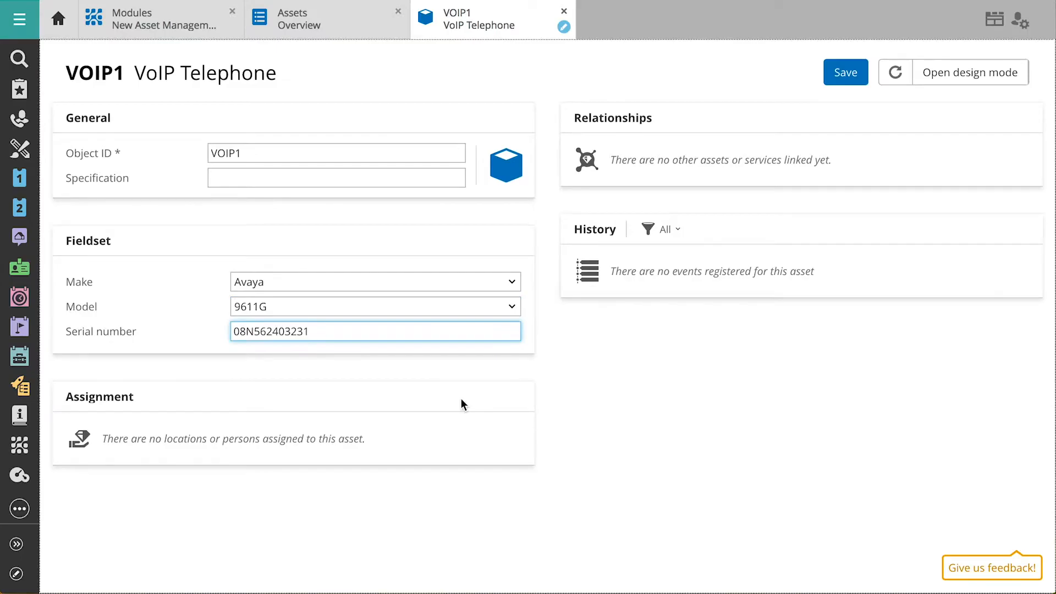
left_click(842, 81)
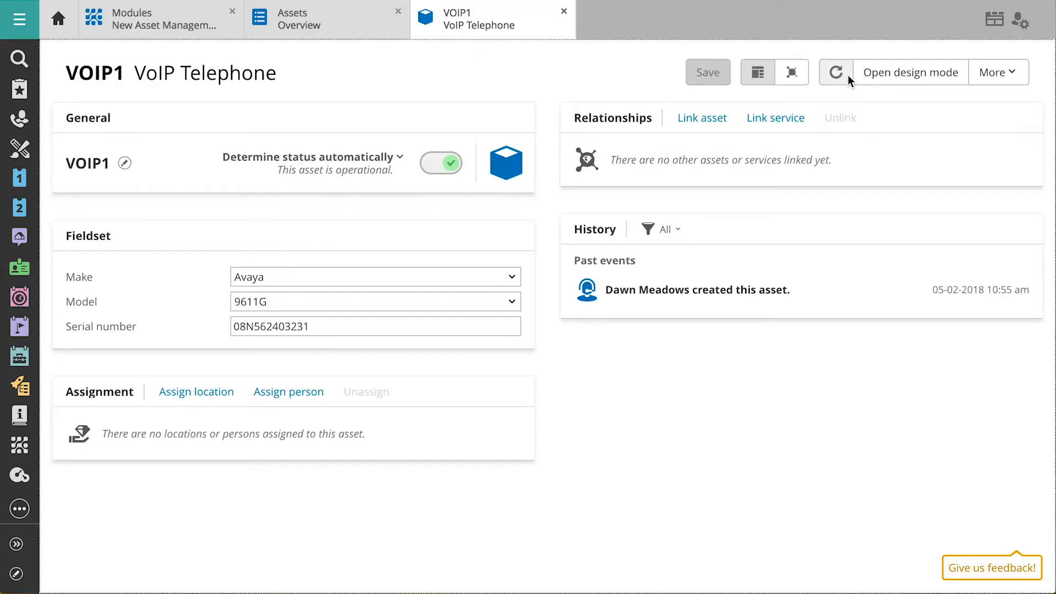
Step: Assign the VOIP1 telephone to the employee chosen from the person list and close the asset card
left_click(320, 400)
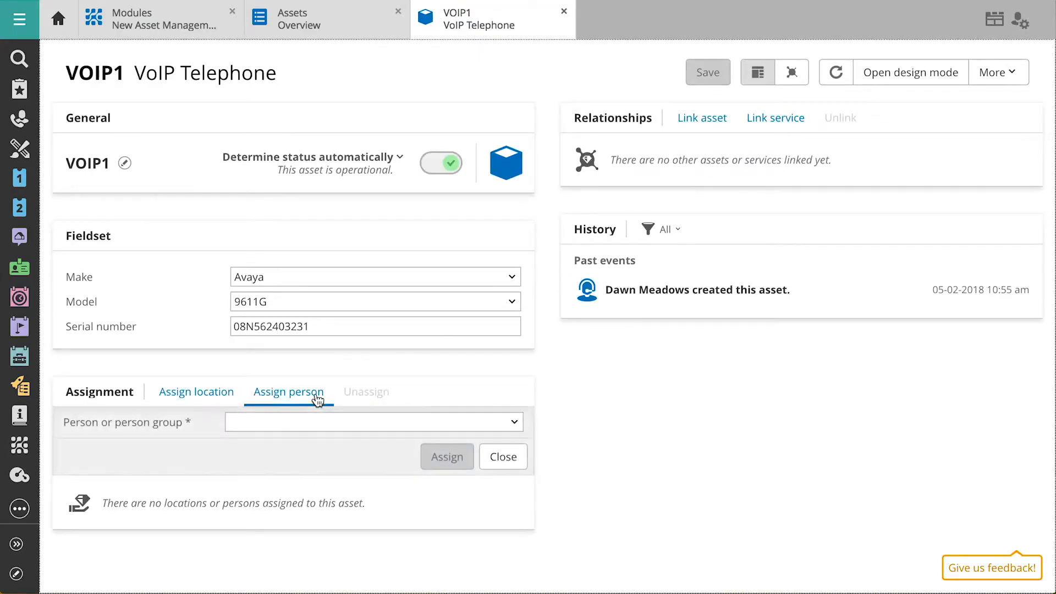
left_click(322, 420)
type("Dave")
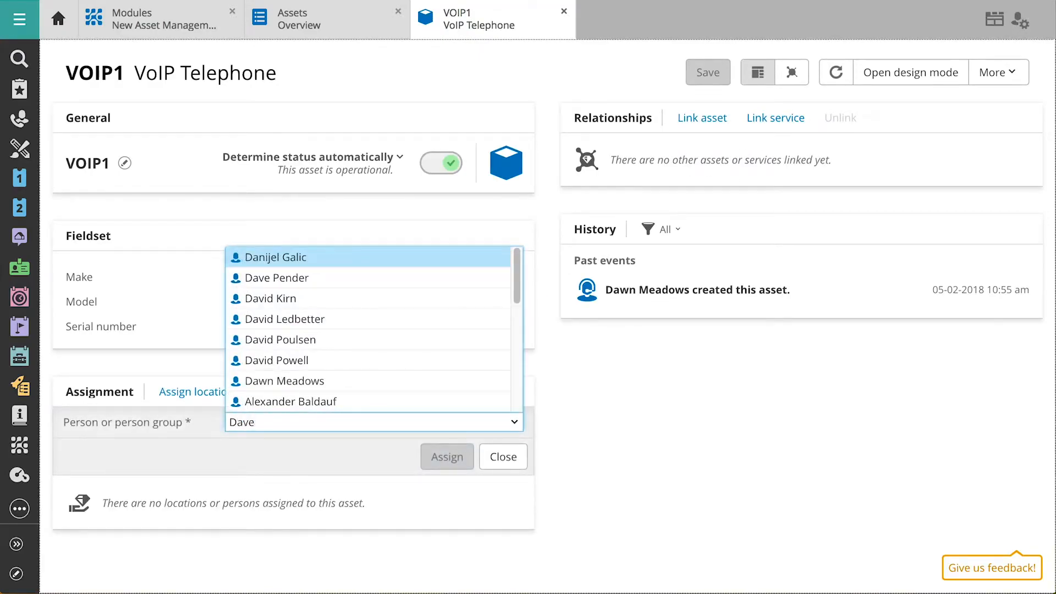
left_click(295, 278)
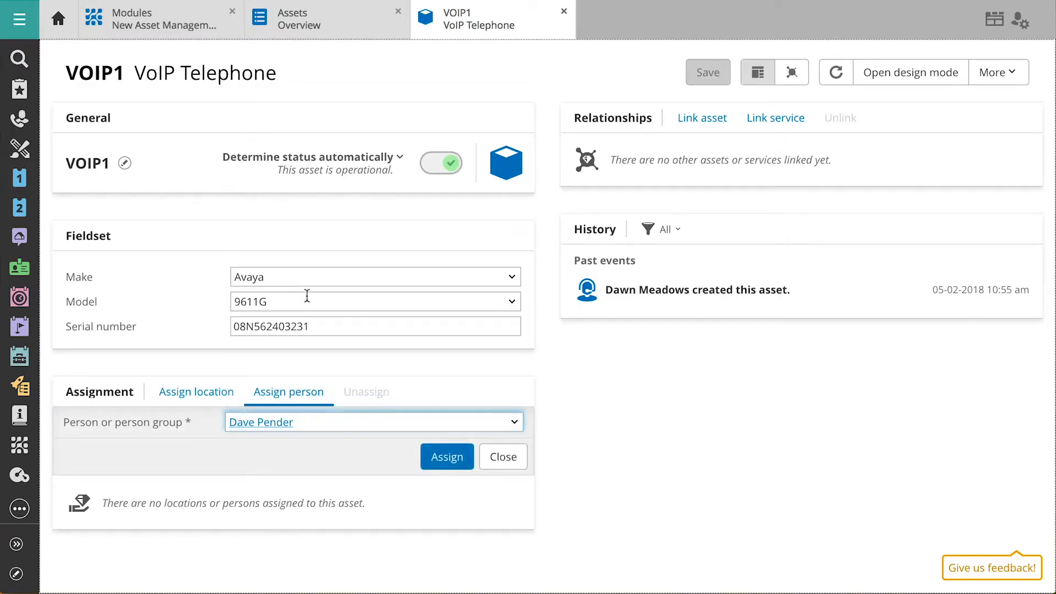
left_click(438, 458)
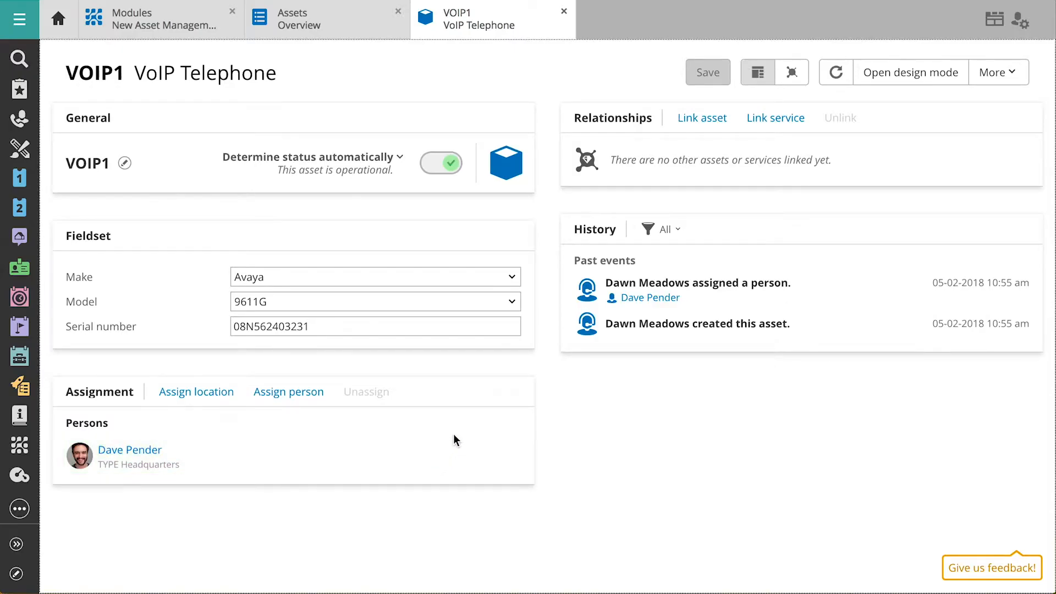
left_click(563, 13)
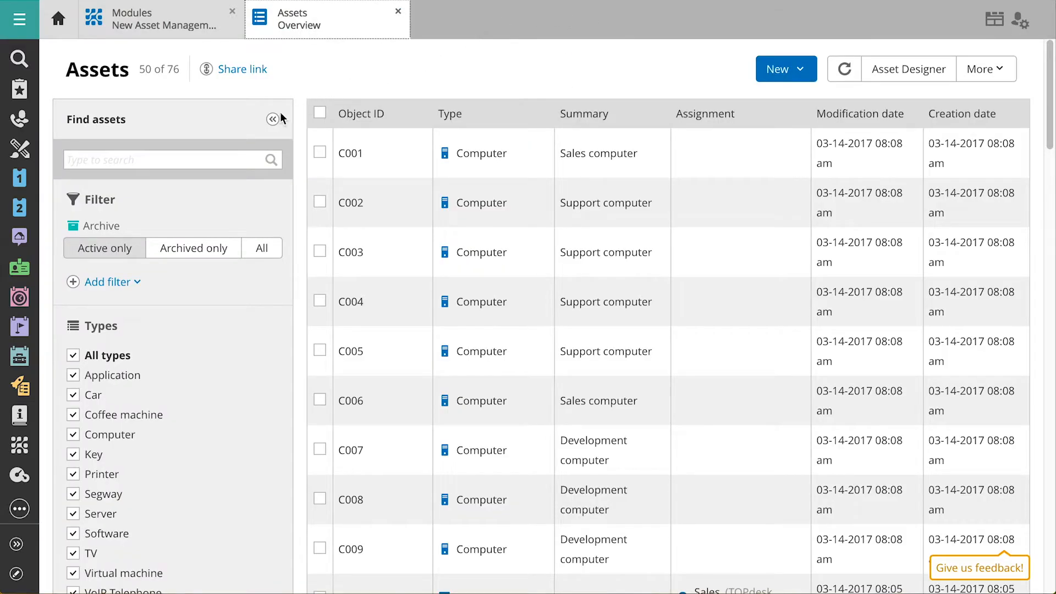
Step: Search the asset overview for Server and open the card of network server S001
left_click(211, 159)
type("Server")
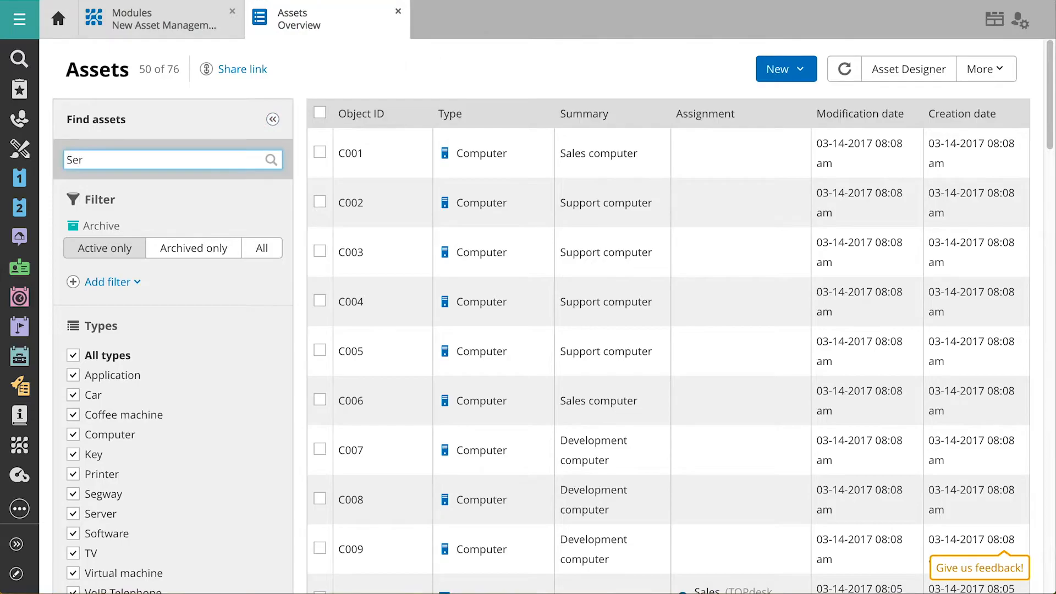
left_click(354, 150)
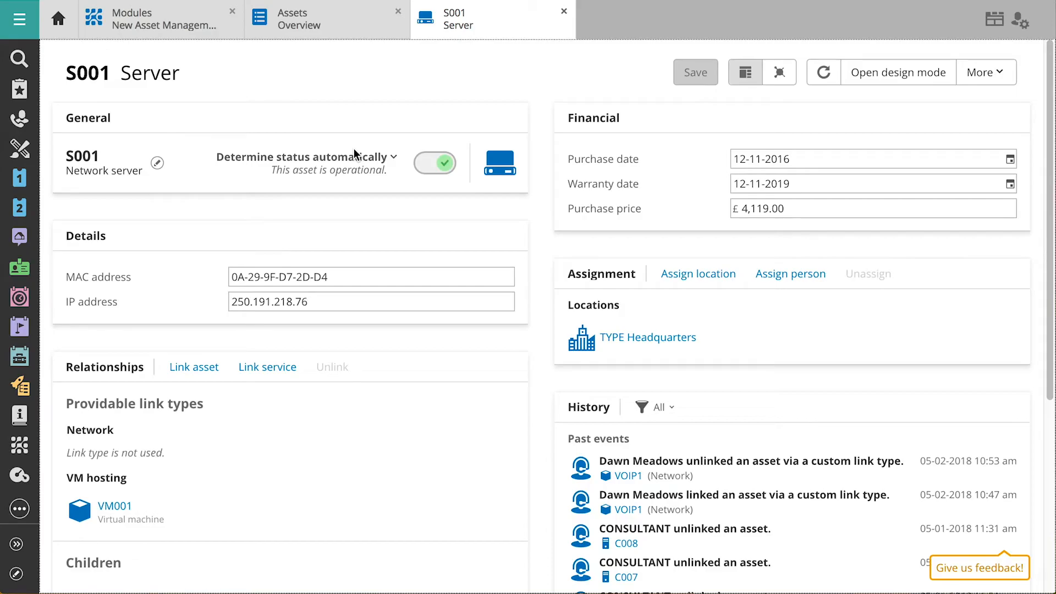
Step: Link the VOIP1 asset to server S001 using the custom link type Network
left_click(196, 374)
left_click(193, 394)
type("V")
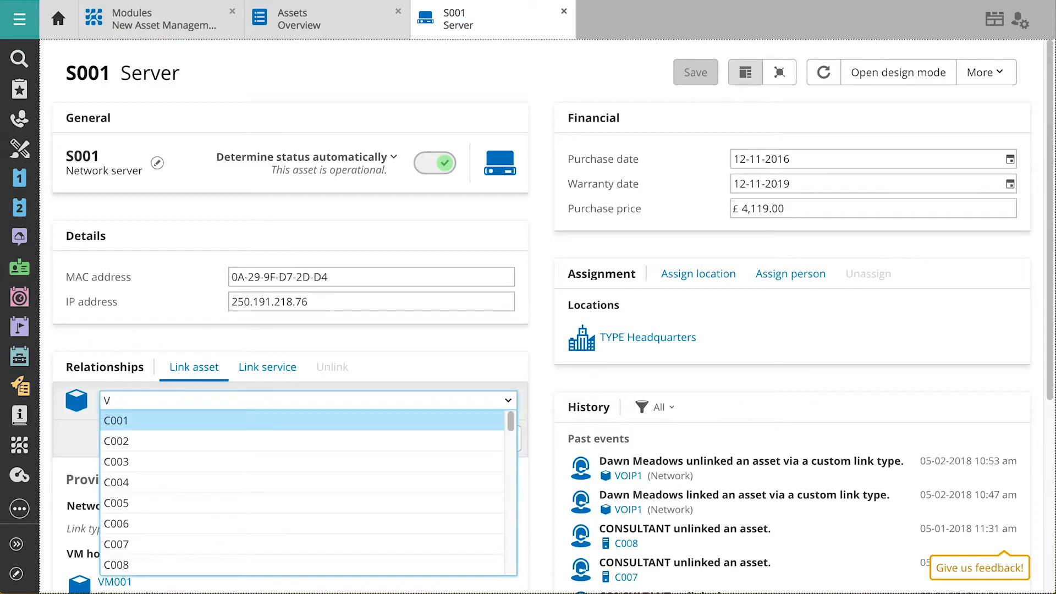
type("OIP")
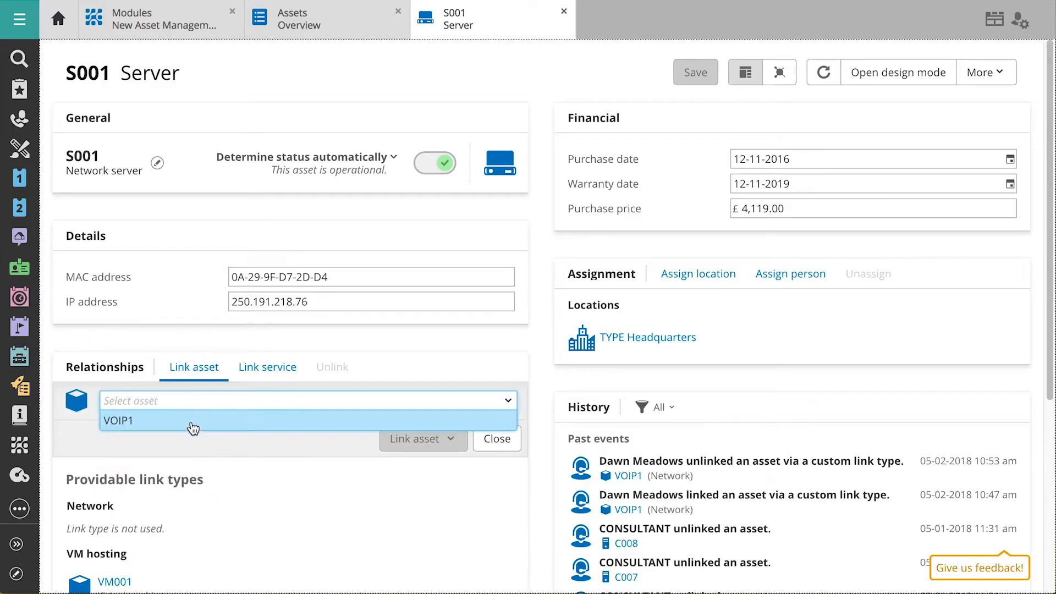
left_click(191, 422)
left_click(415, 440)
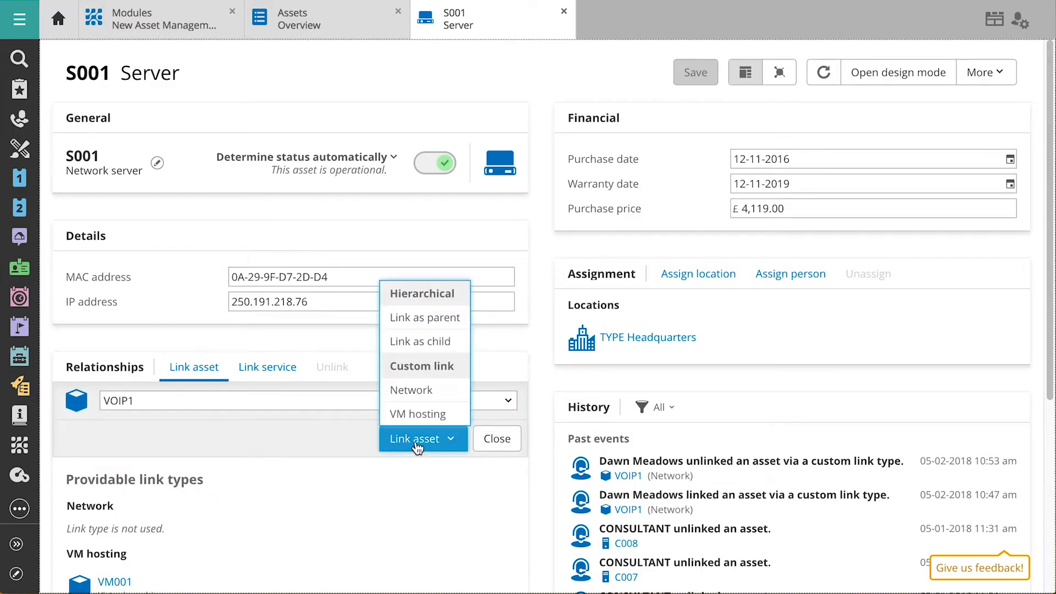
left_click(414, 391)
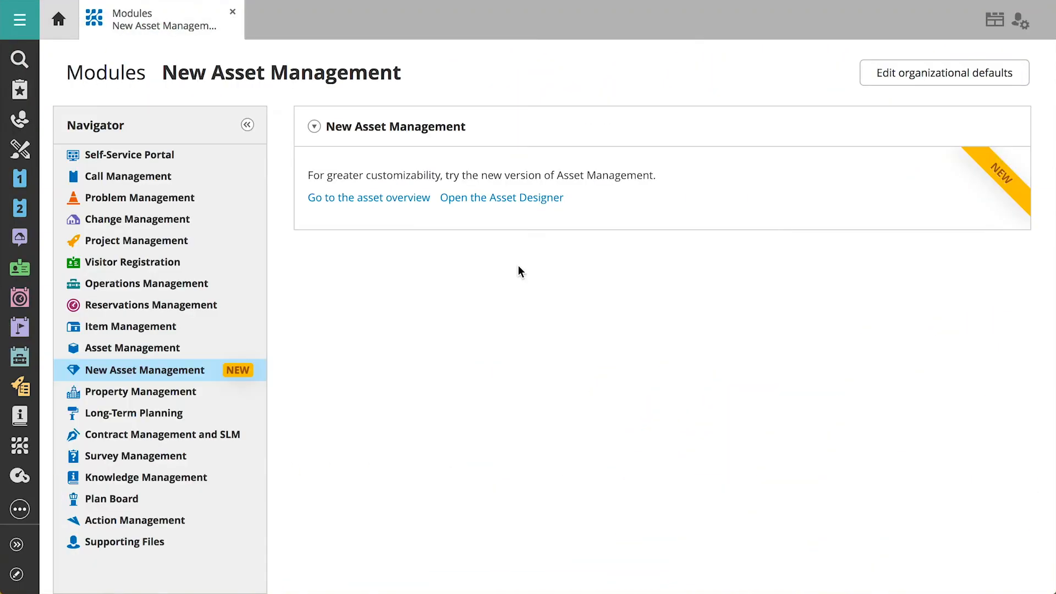
Step: Find VOIP1 by searching the asset overview for VOIP, and review the first line call logged in its history
left_click(405, 197)
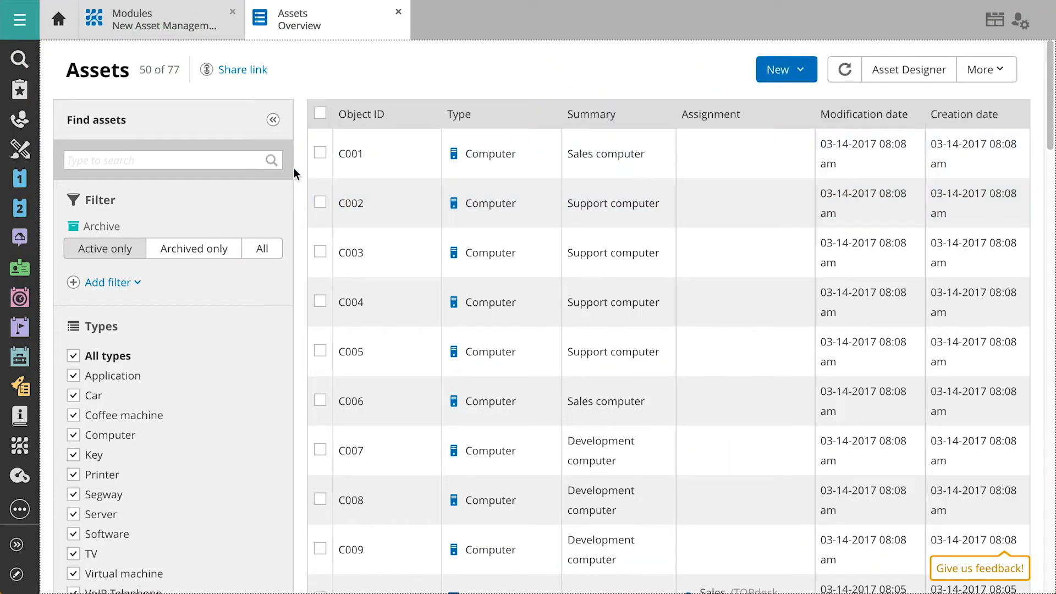
left_click(242, 160)
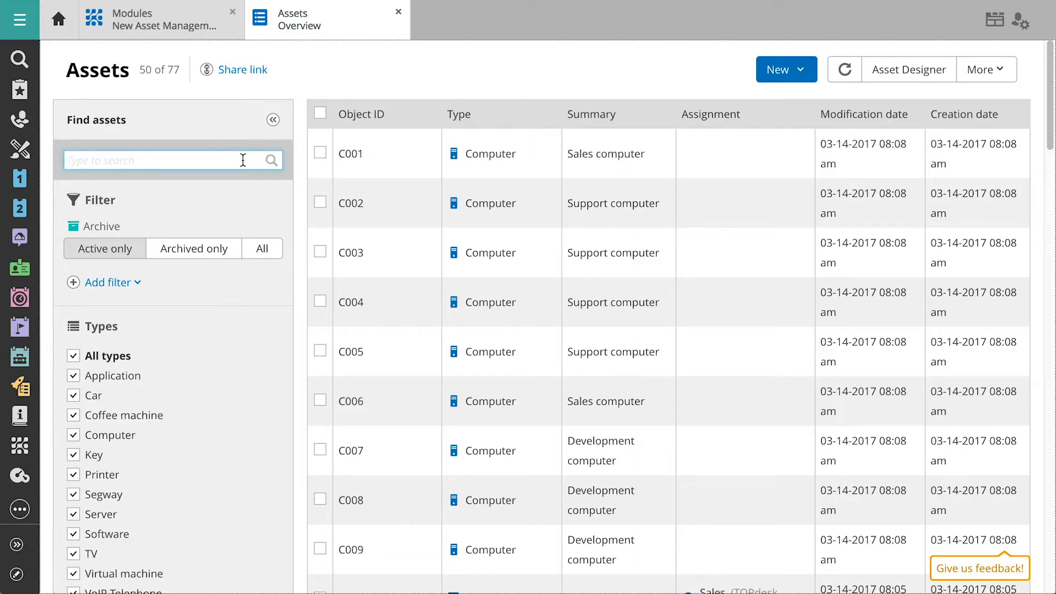
type("VOIP")
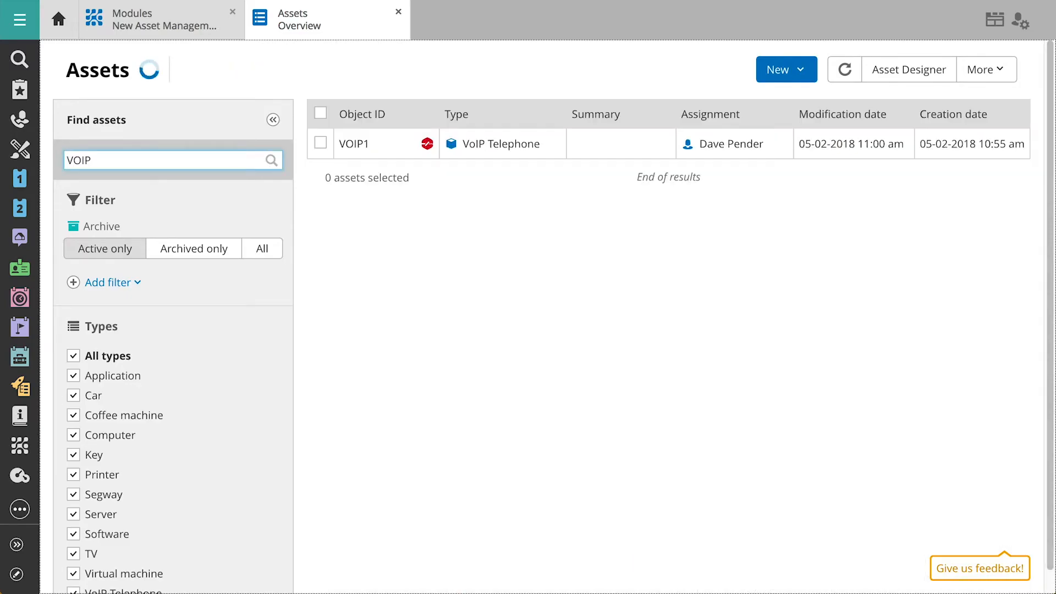
left_click(554, 147)
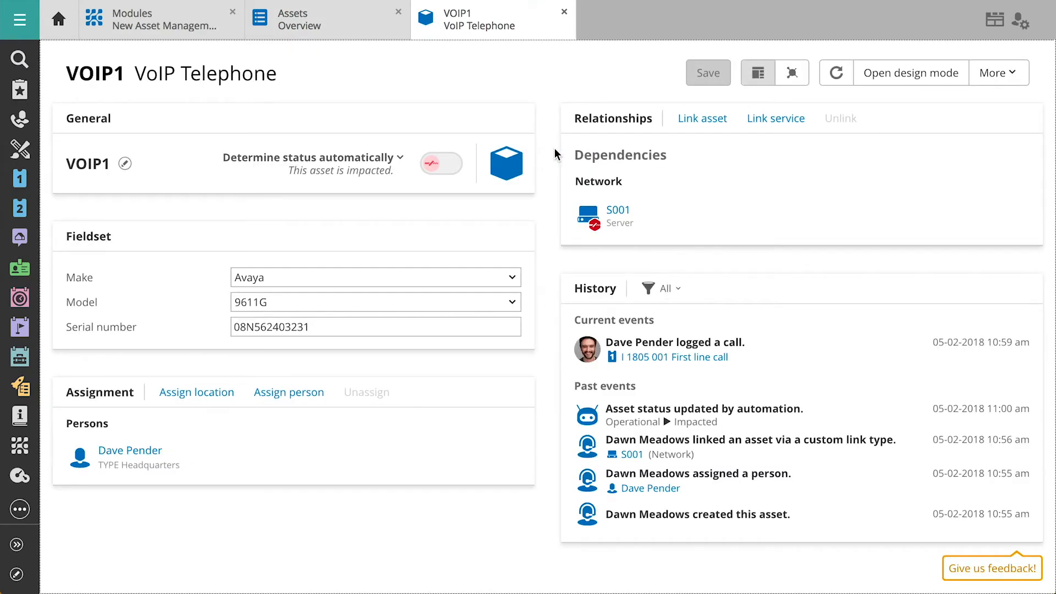
left_click(675, 357)
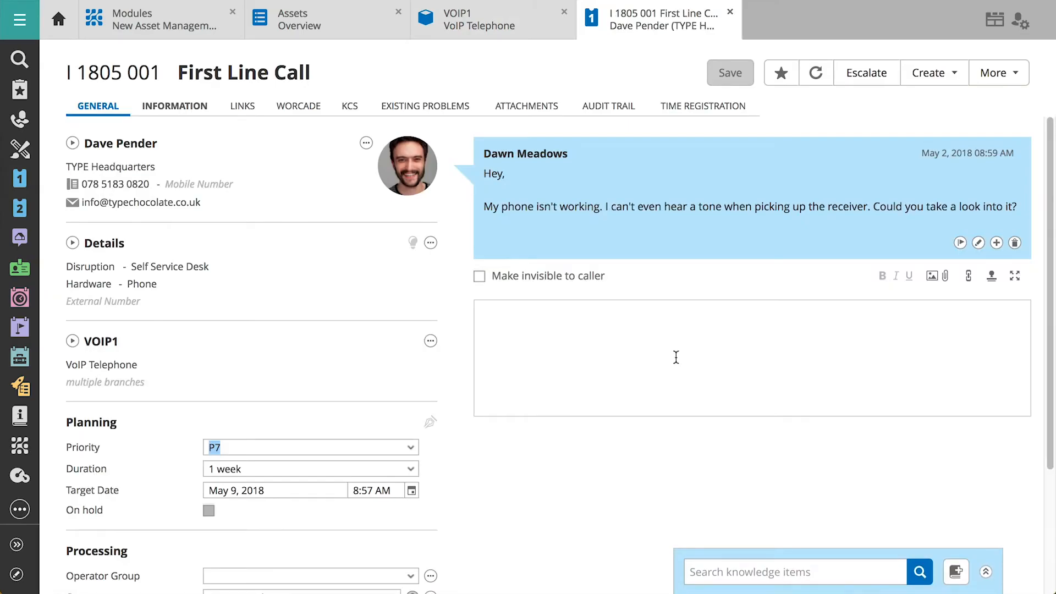
left_click(505, 24)
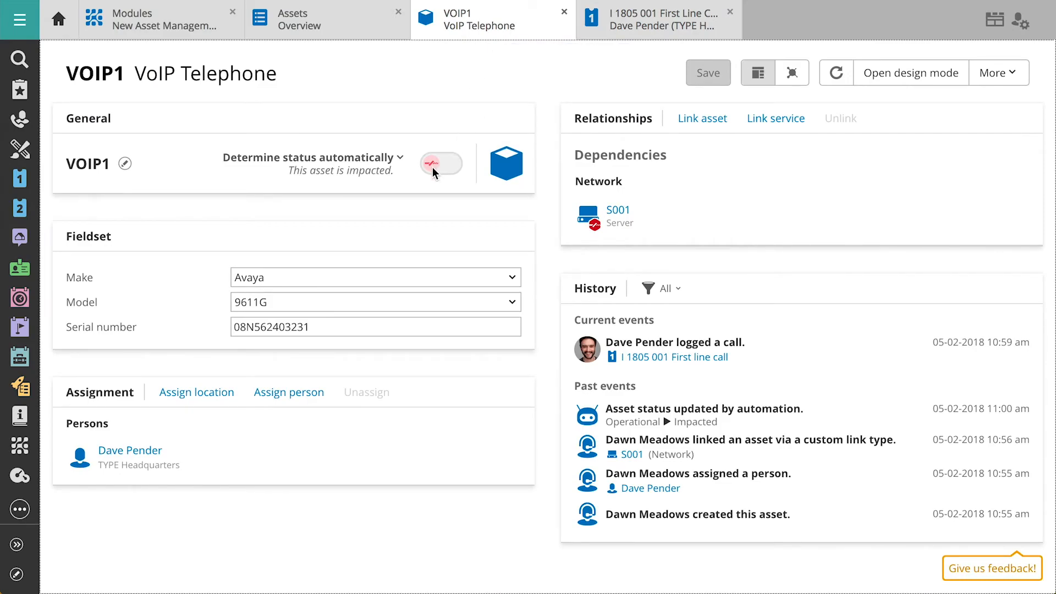
Step: Show VOIP1's relationships as a graph, expand the S001 server's links and reposition its node
left_click(792, 73)
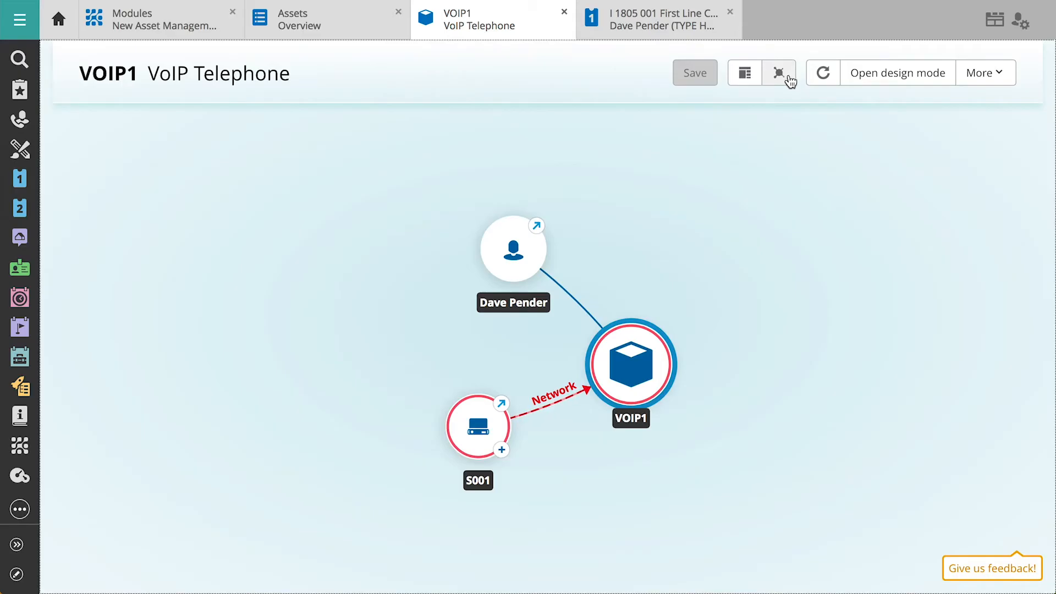
left_click(500, 449)
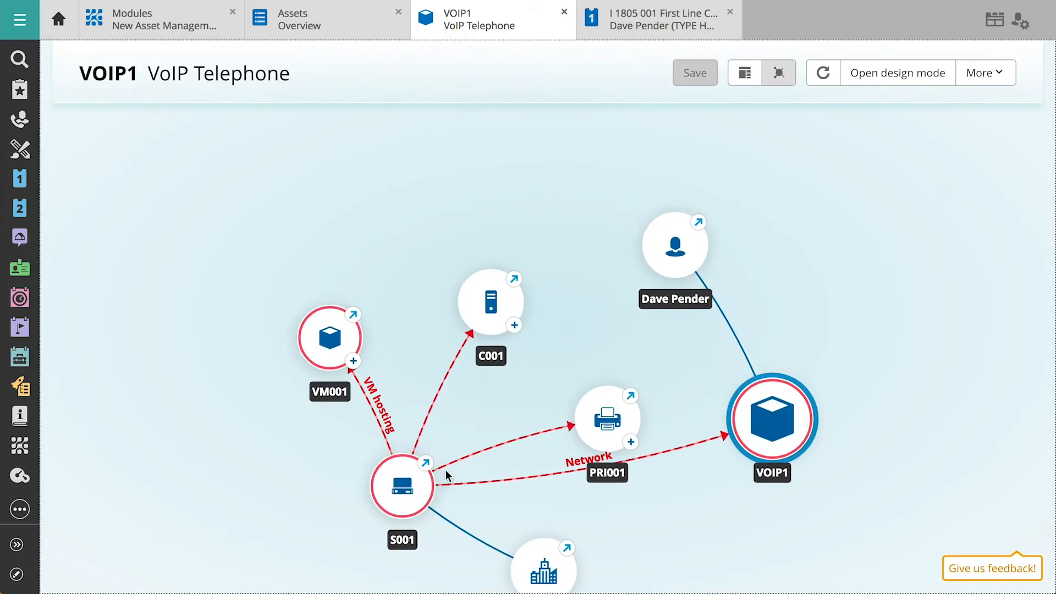
left_click_drag(427, 483, 517, 328)
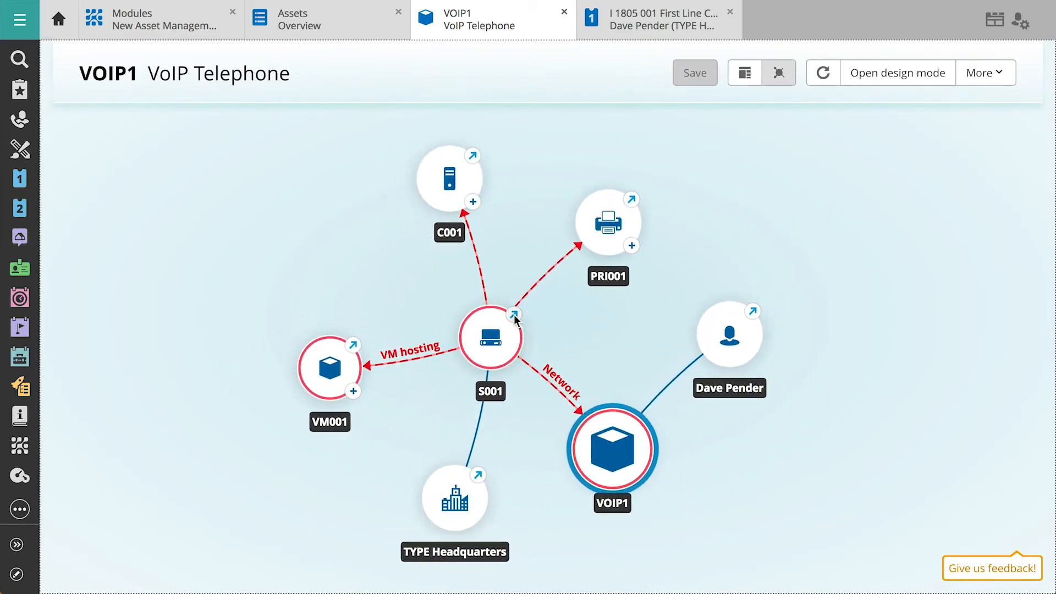
Step: Open the S001 server's card from the relationship graph and set its status to operational
left_click(513, 315)
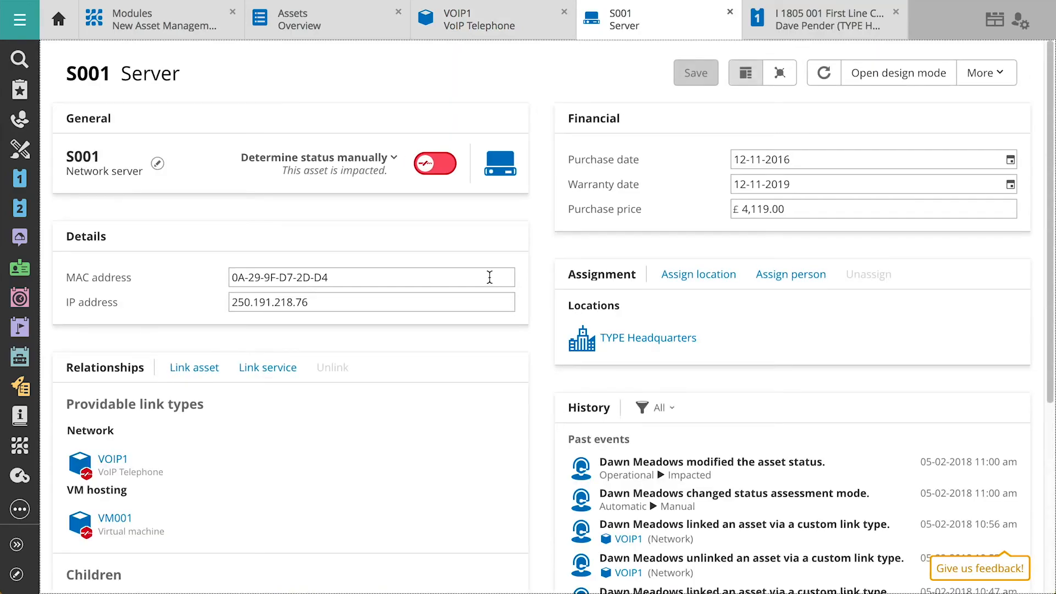
left_click(434, 173)
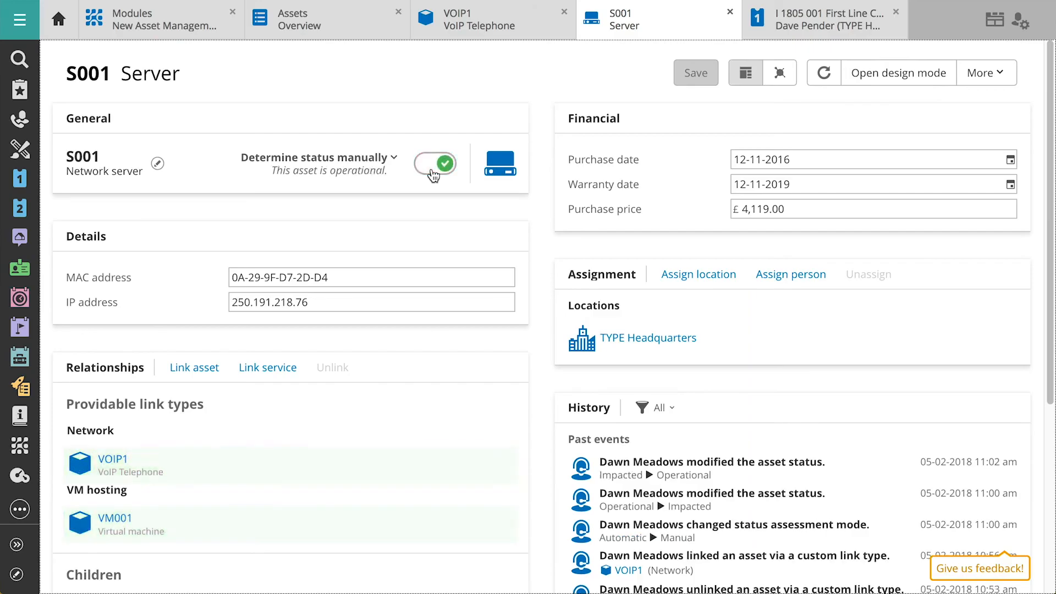
Step: Refresh VOIP1's relationship graph and return to its card view to check the phone's status and history
left_click(487, 26)
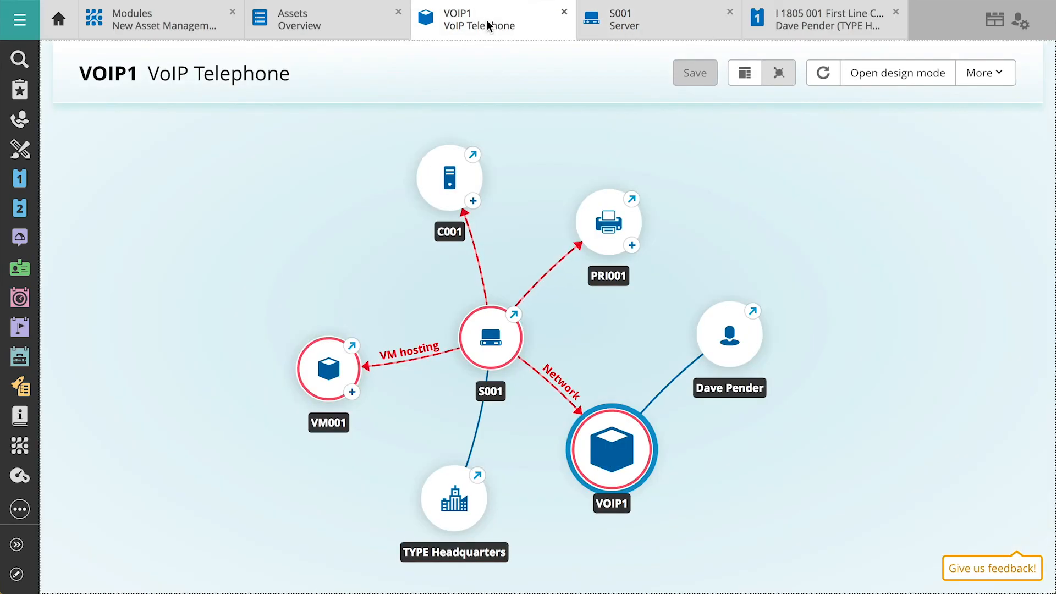
left_click(823, 74)
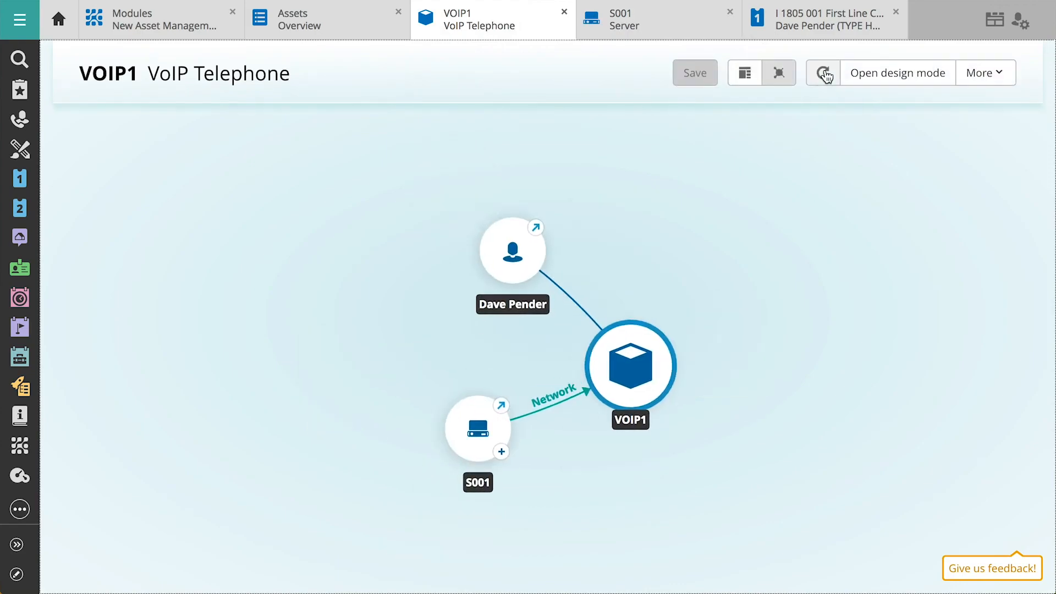
left_click(745, 74)
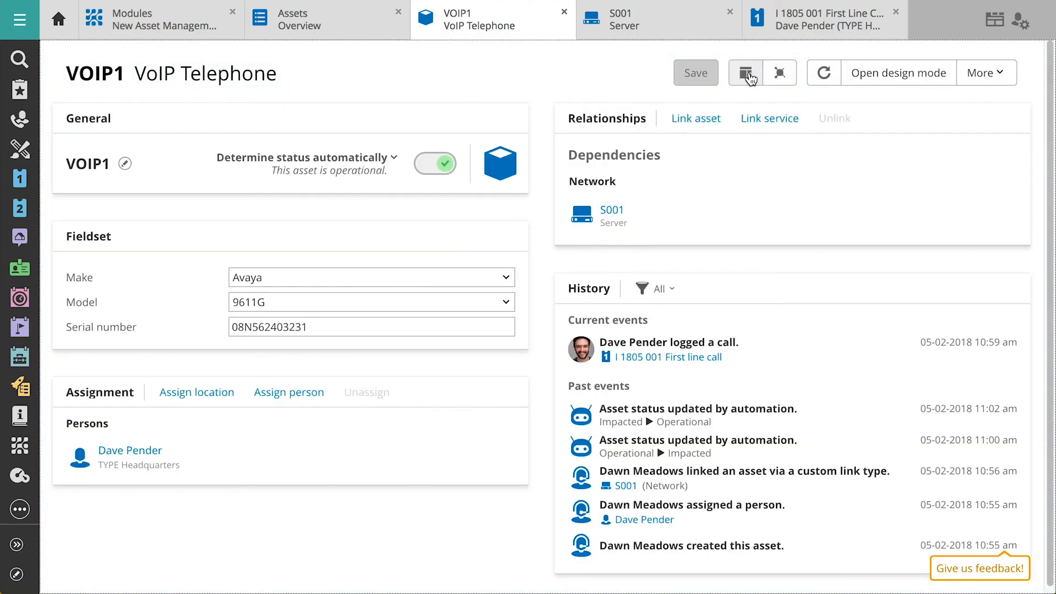